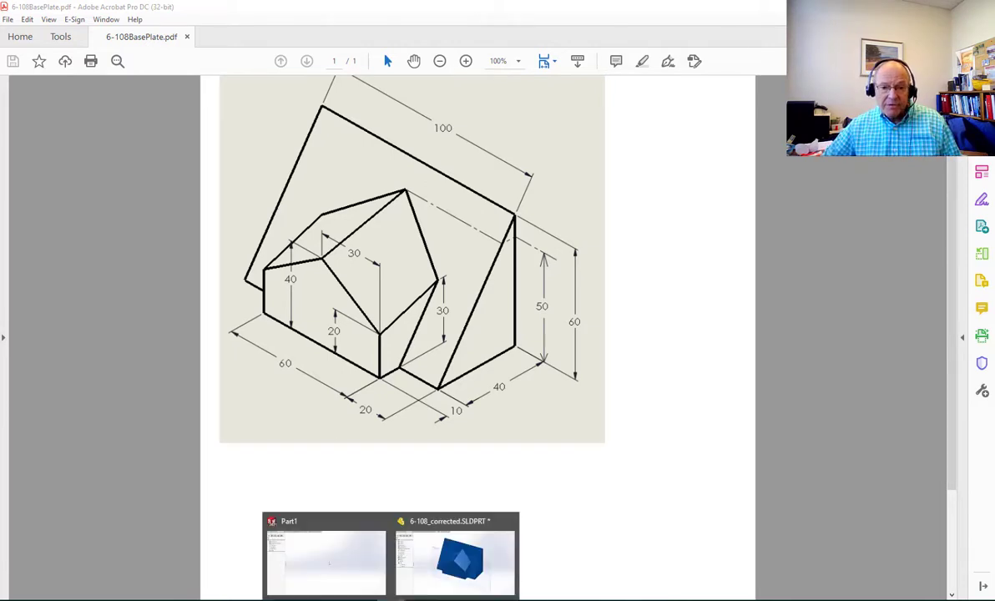
Switch from the 6-108 drawing PDF back to the 6-108_corrected part in SOLIDWORKS
click(434, 551)
Roll the history back to just after Boss-Extrude1 so only the wedge remains, viewing its sloped face
middle_drag(866, 302, 756, 180)
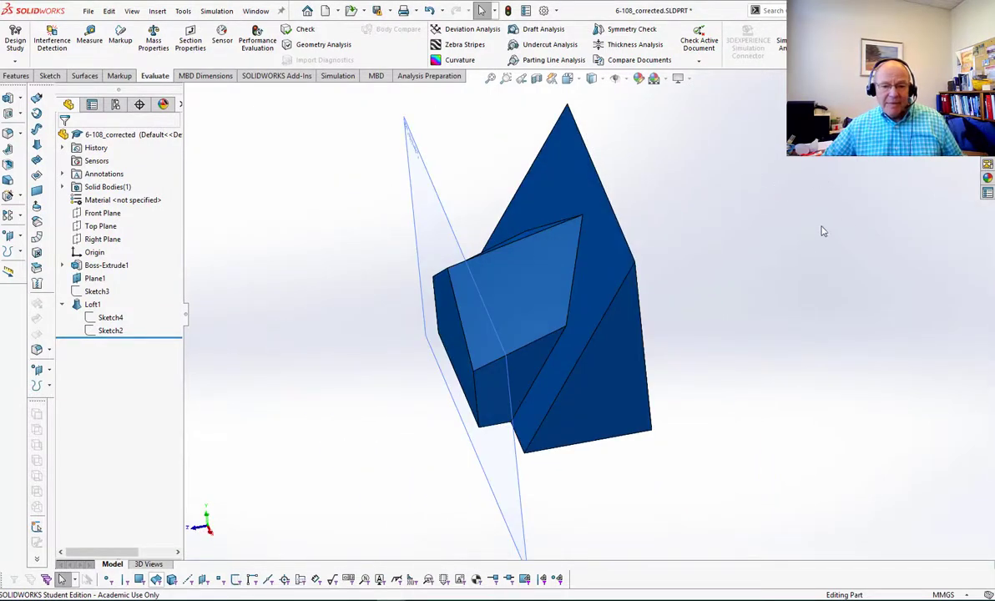
middle_drag(822, 228, 742, 201)
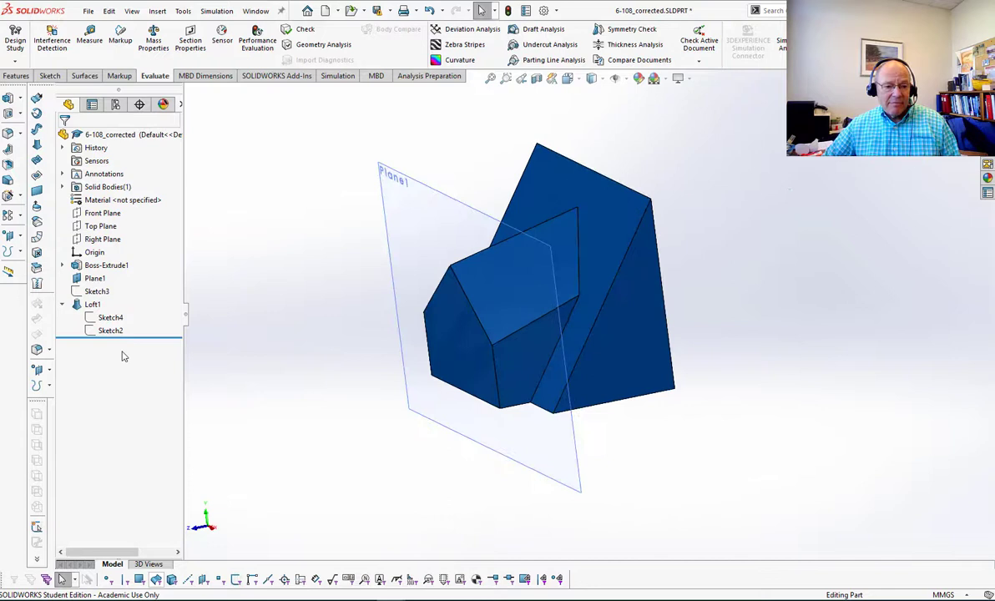
drag(153, 335, 149, 272)
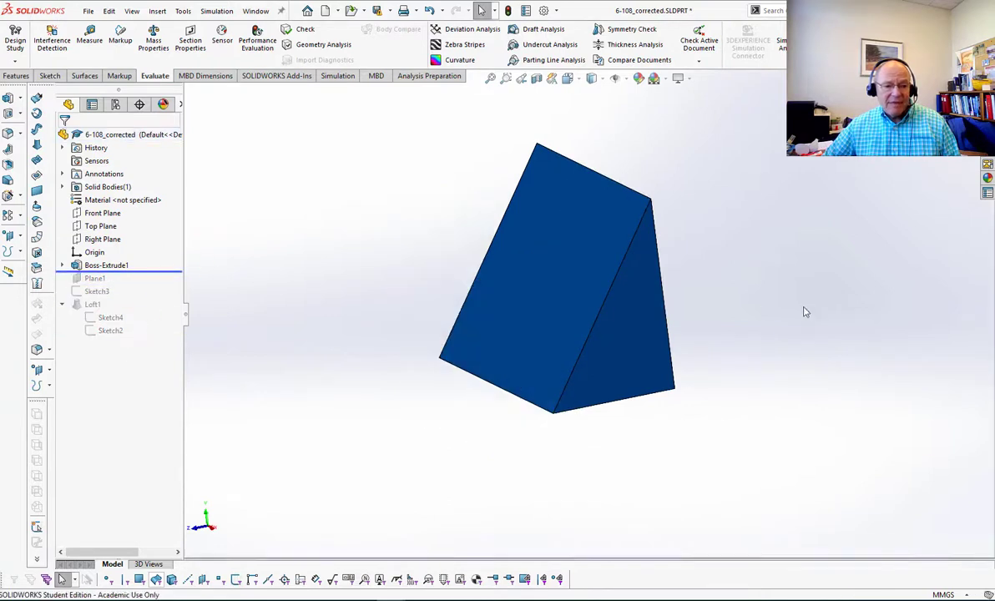
middle_drag(859, 339, 933, 321)
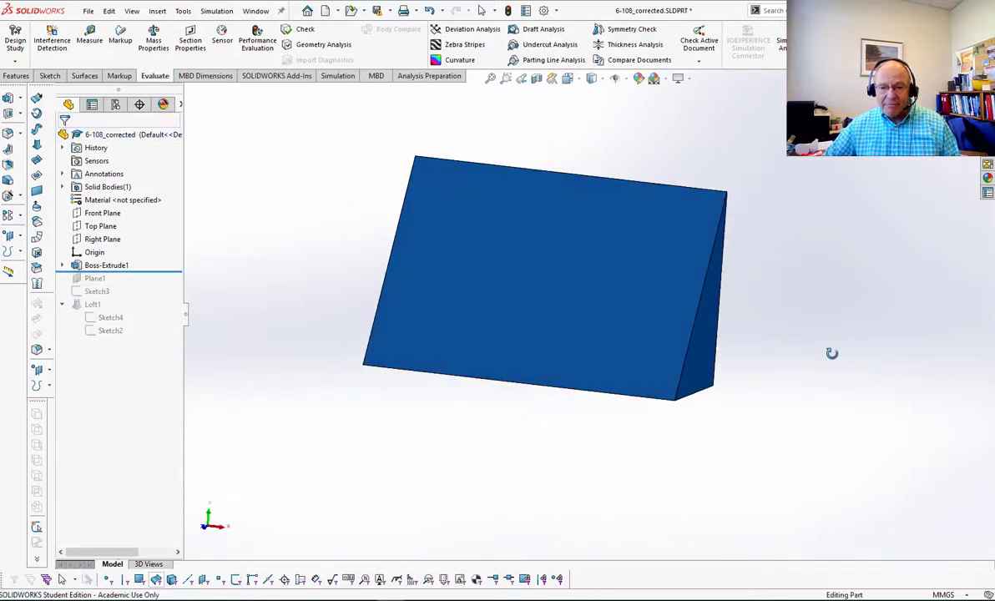
middle_drag(830, 350, 895, 366)
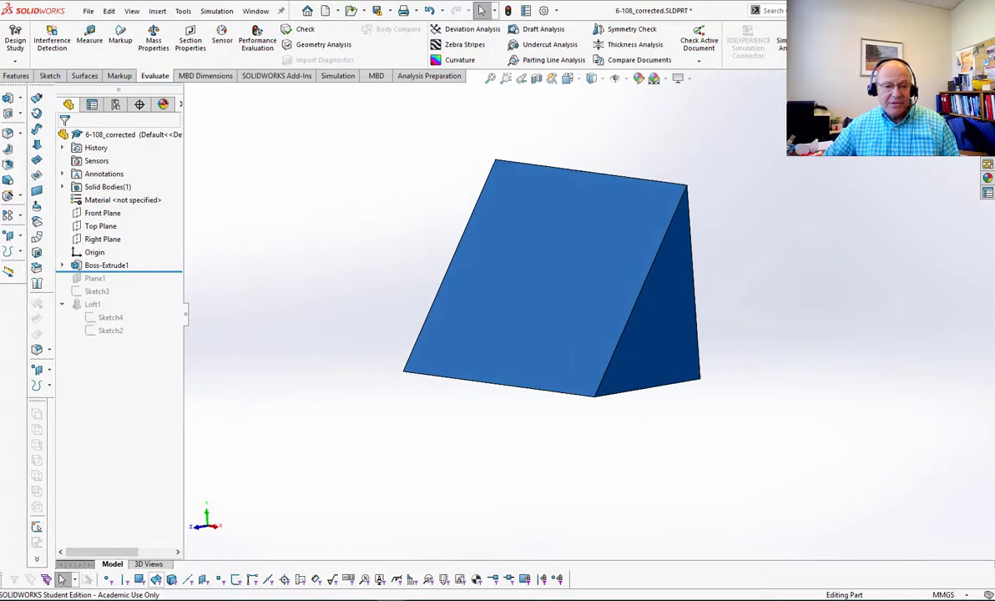
Show the origin and inspect the wedge, then roll forward to include Plane1 and view it
click(95, 252)
middle_drag(317, 310, 259, 301)
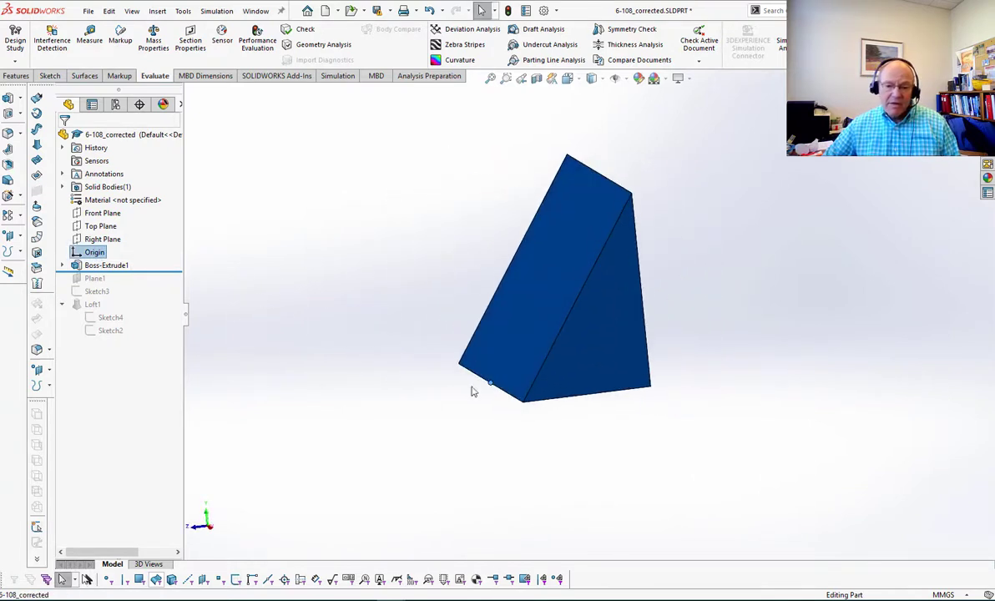
middle_drag(675, 348, 719, 361)
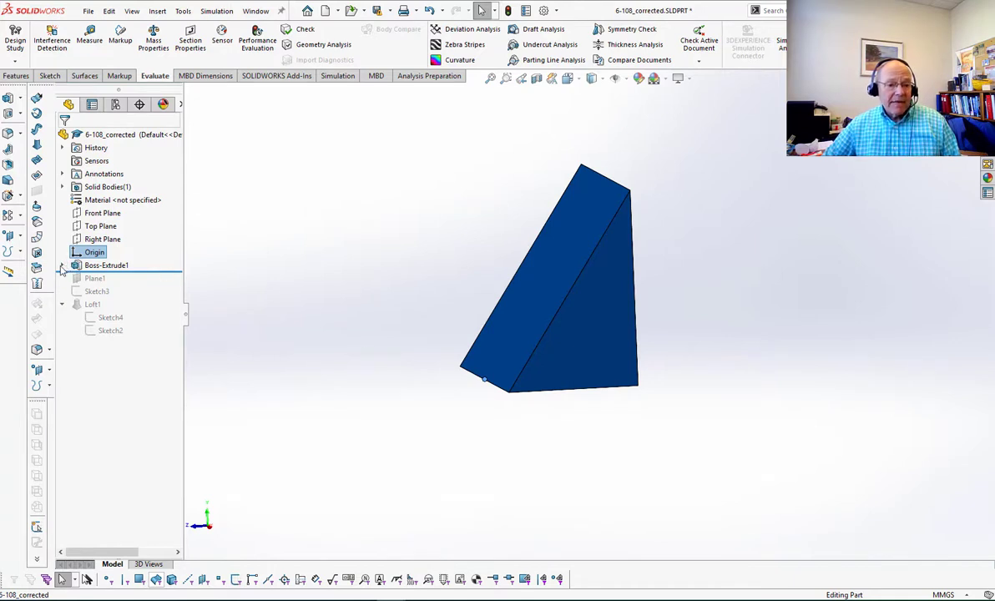
drag(169, 278, 169, 284)
mouse_move(400, 390)
middle_down()
mouse_move(366, 373)
mouse_move(453, 366)
middle_up()
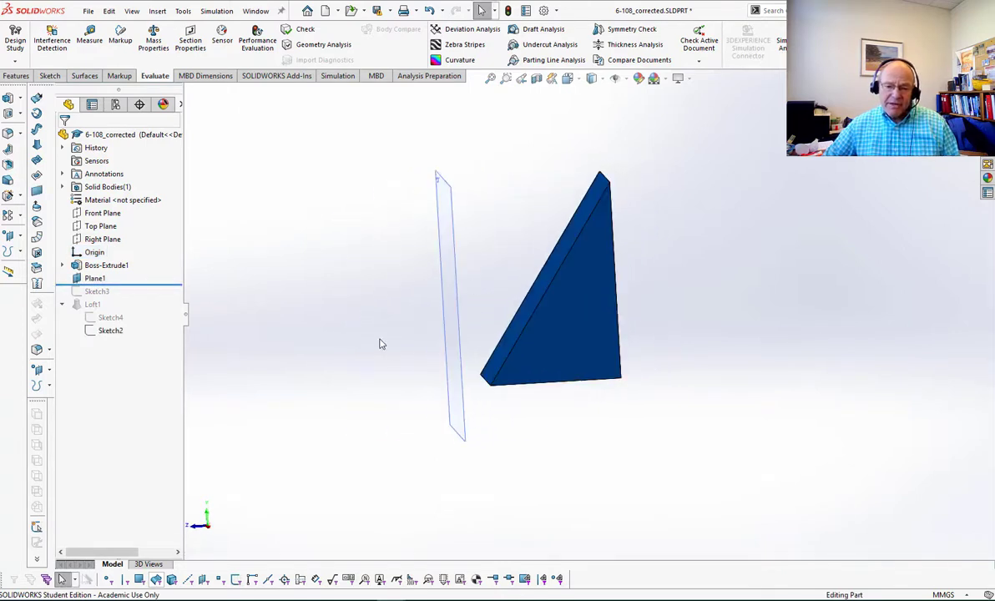
mouse_move(380, 344)
middle_down()
mouse_move(387, 329)
mouse_move(369, 340)
middle_up()
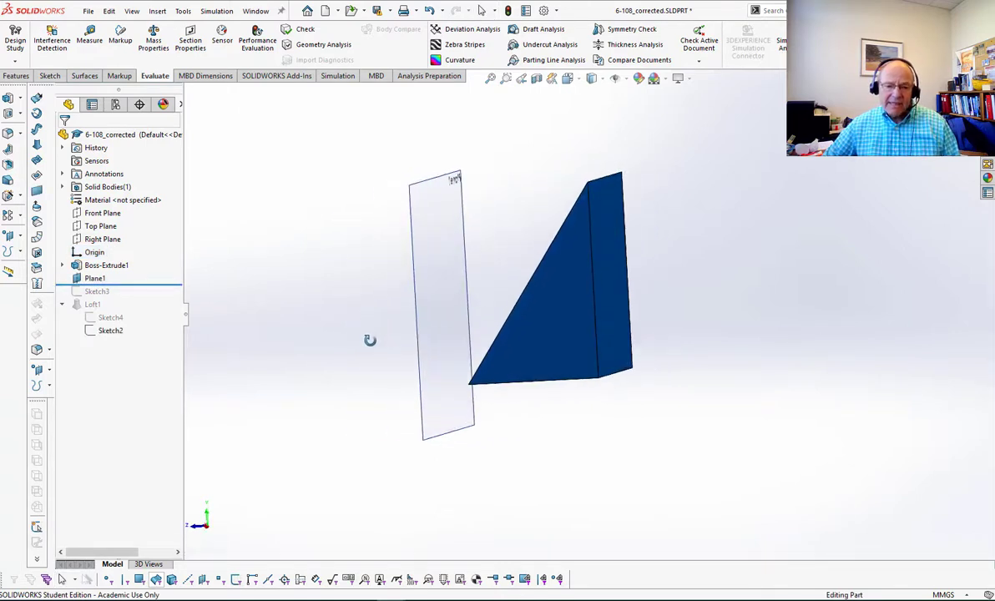
right_click(84, 280)
click(716, 420)
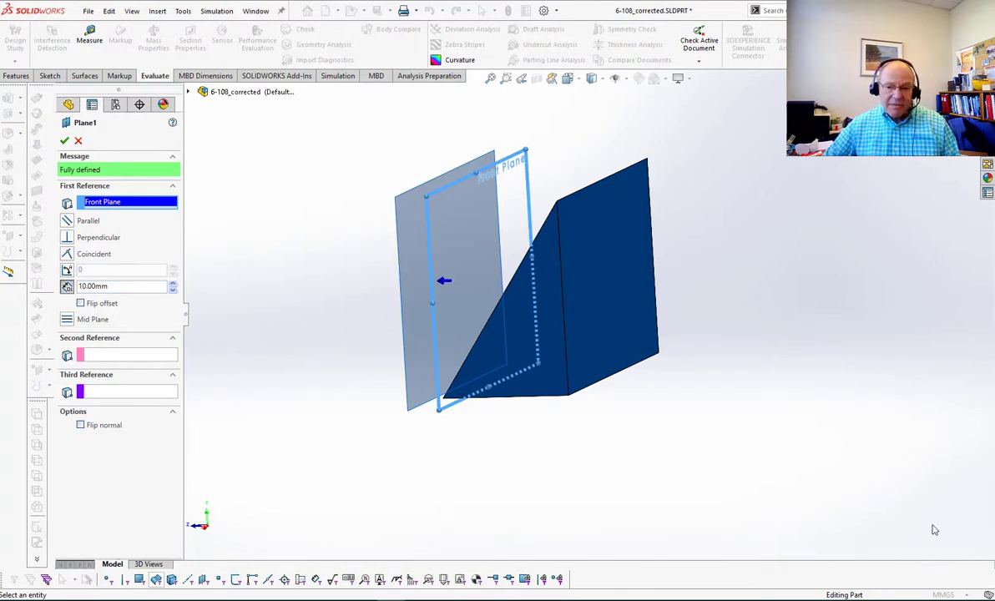
middle_drag(928, 528, 904, 484)
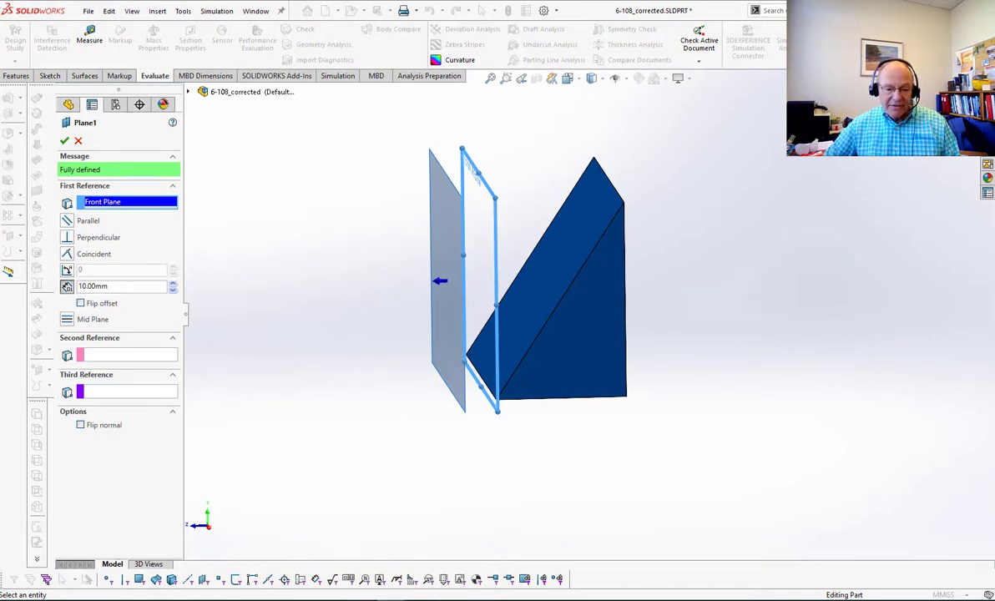
key(alt+Tab)
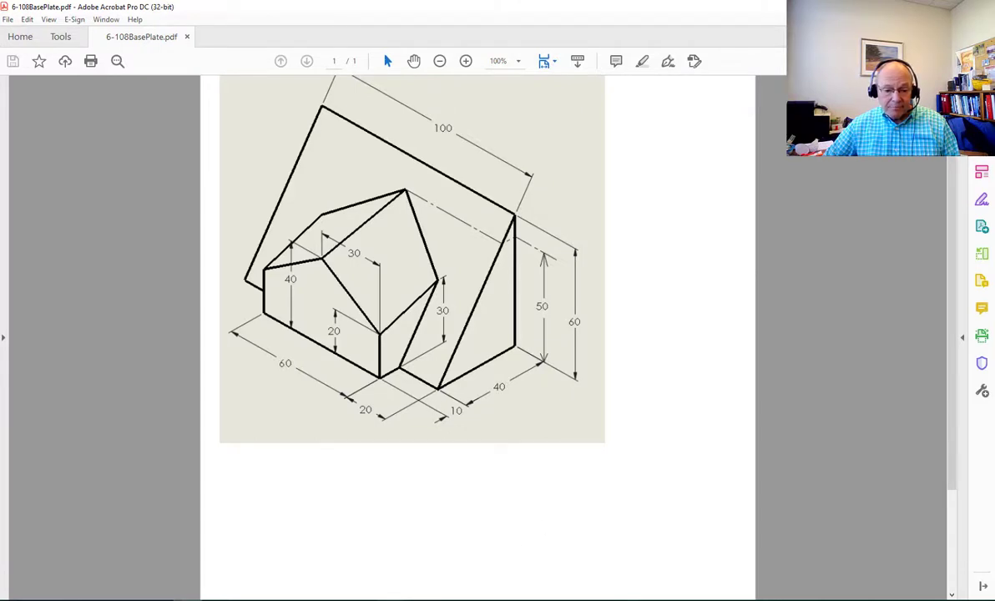
click(443, 555)
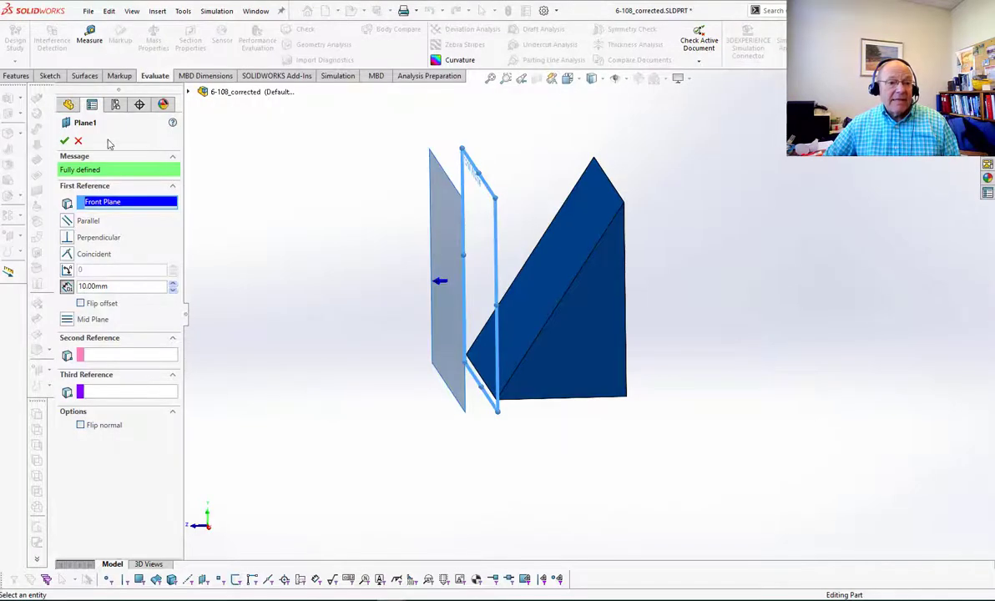
click(77, 140)
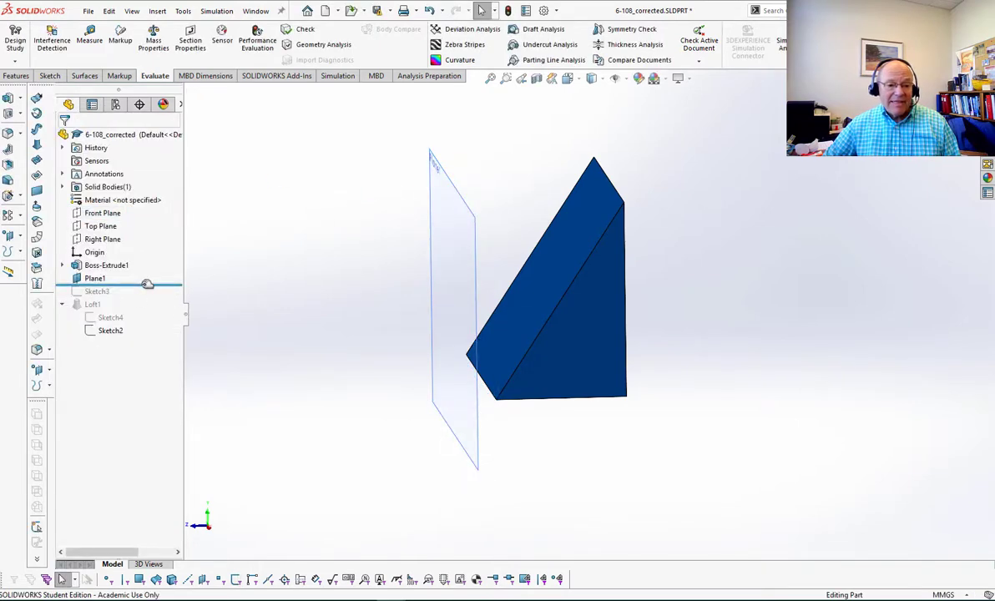
Roll the part history forward so Sketch3 is included
drag(147, 284, 146, 297)
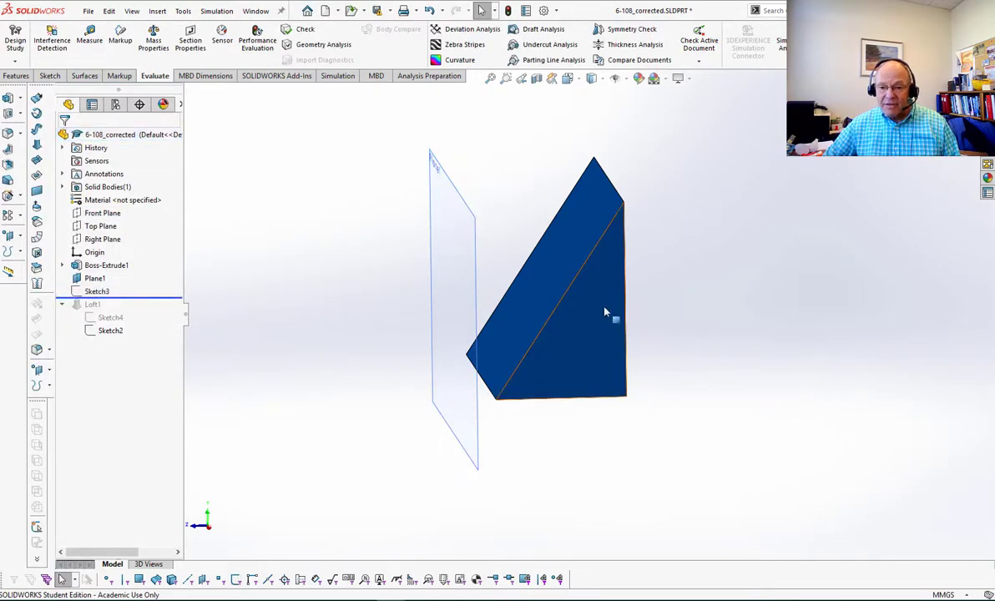
right_click(106, 289)
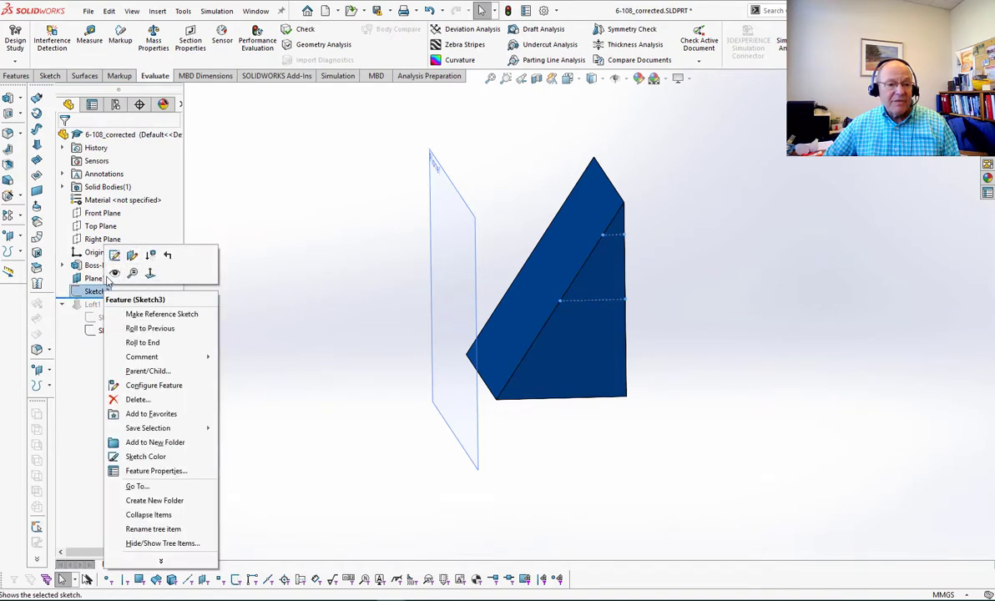
click(730, 302)
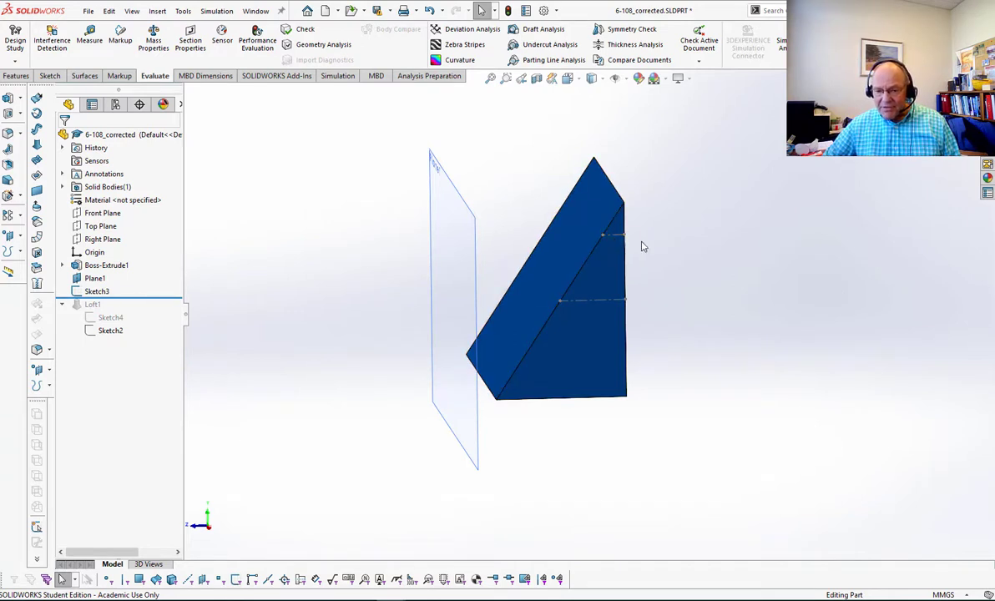
scroll(616, 249, down, 3)
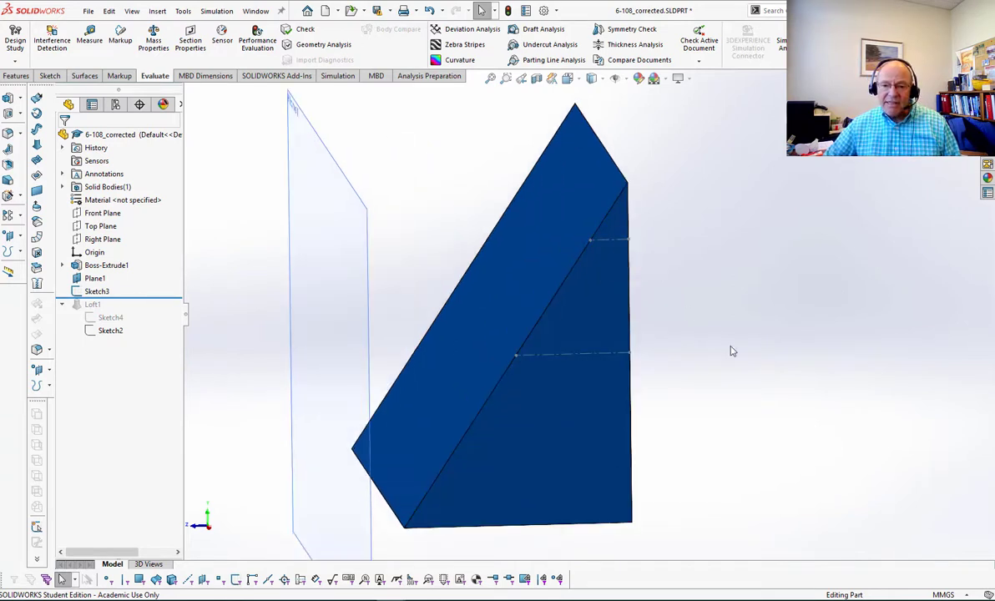
Remove all part appearances from the wedge, then open the whole part's appearance for editing
right_click(559, 404)
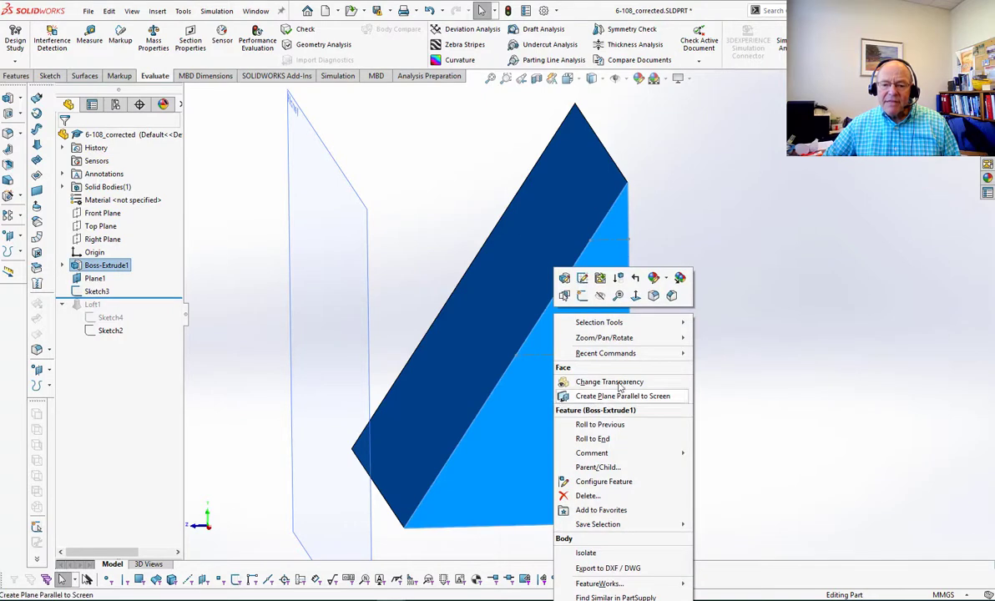
click(654, 278)
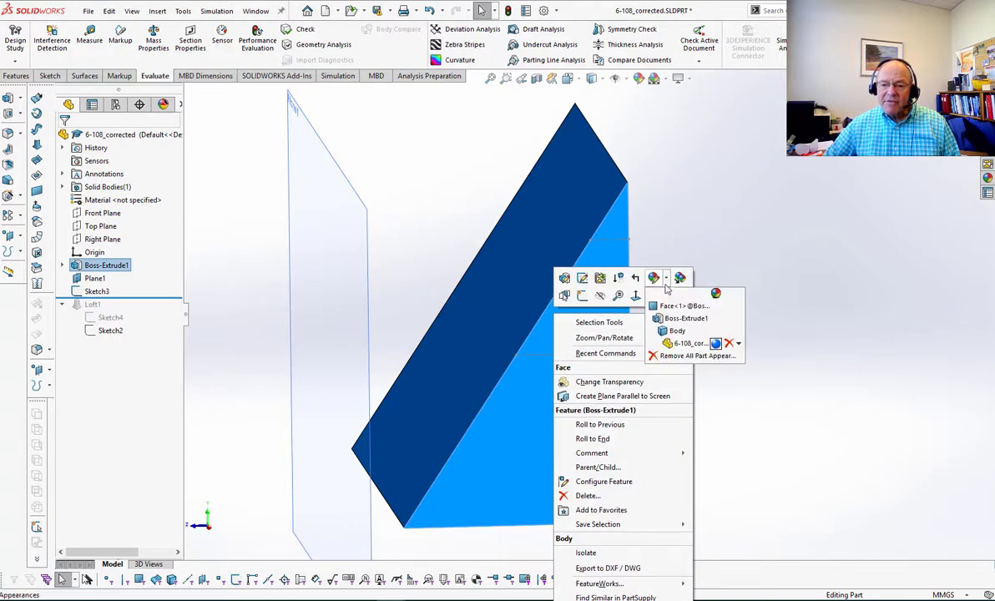
click(676, 357)
right_click(471, 455)
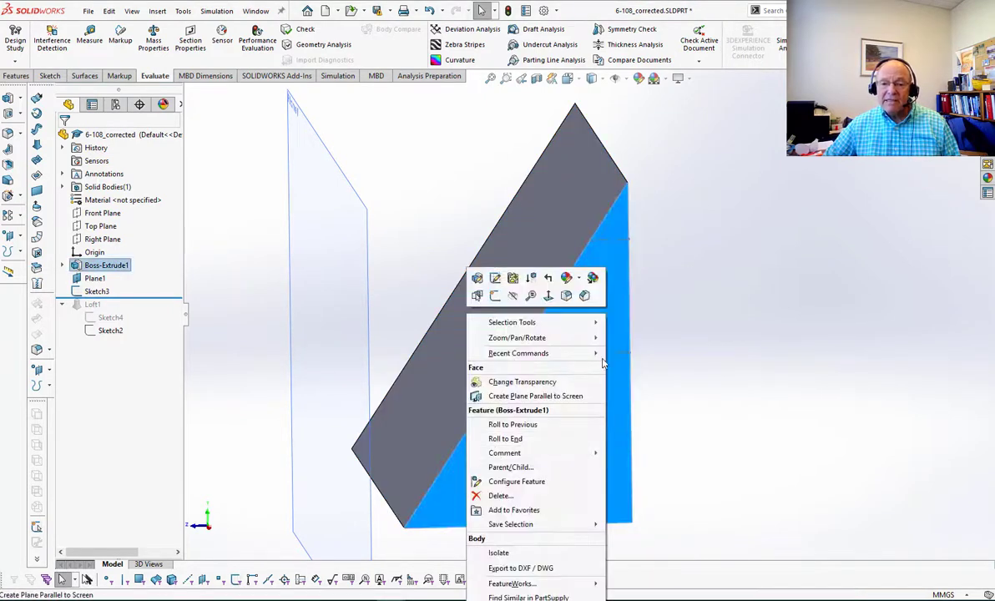
click(566, 281)
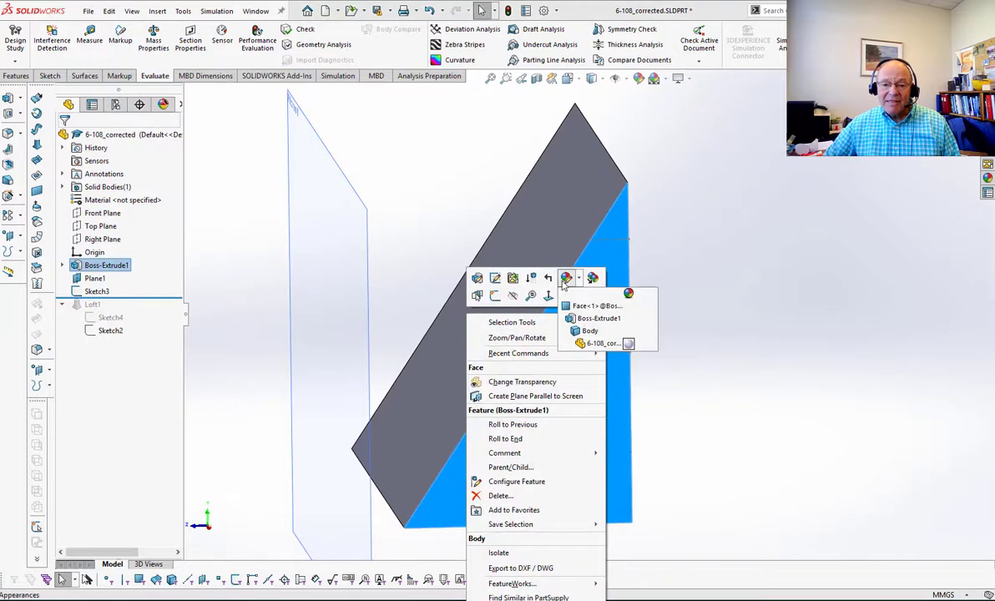
click(597, 343)
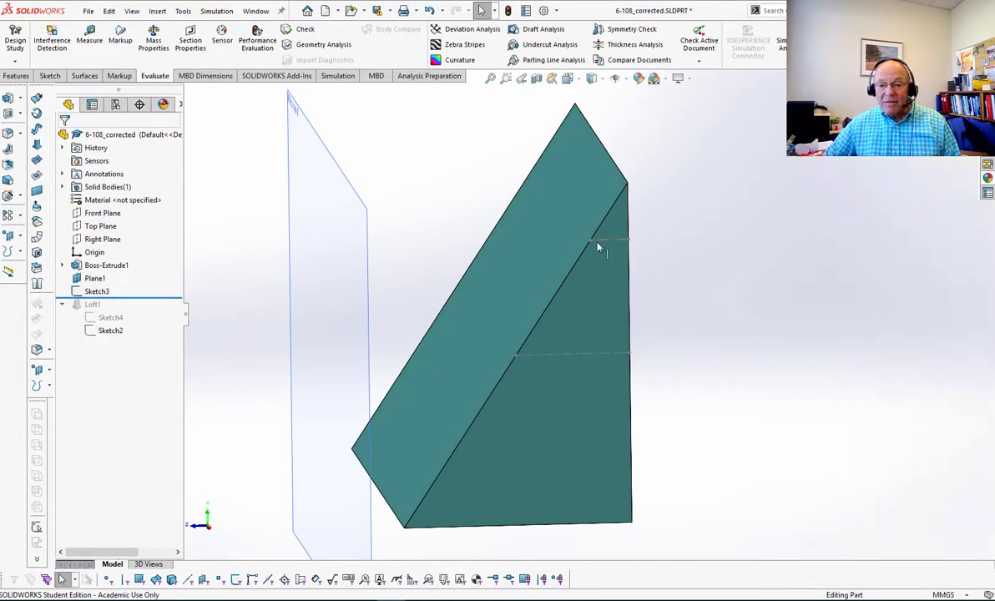
Check a Sketch3 line's length against the 6-108 PDF drawing, then return to the part
click(610, 353)
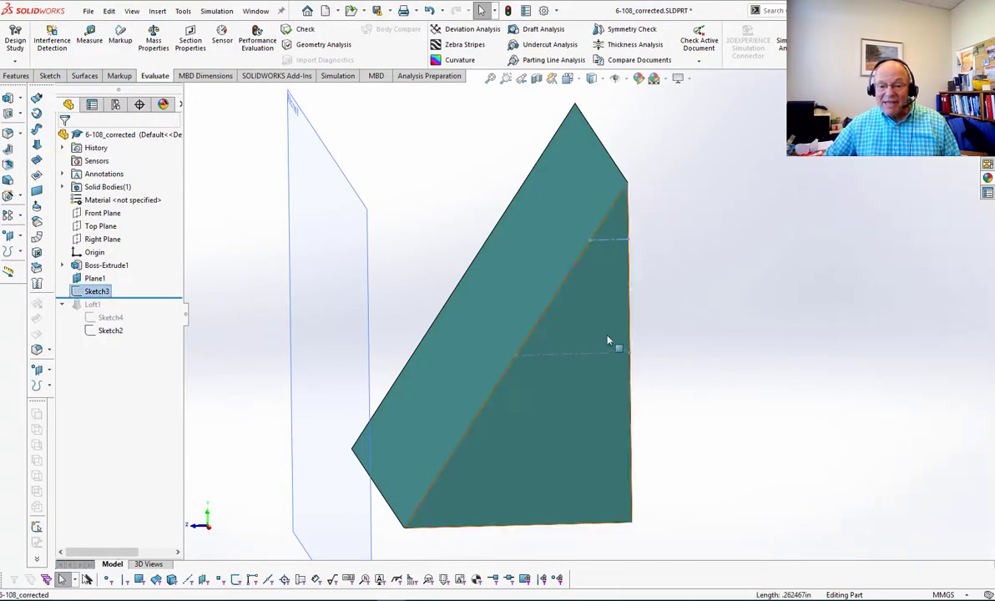
click(830, 301)
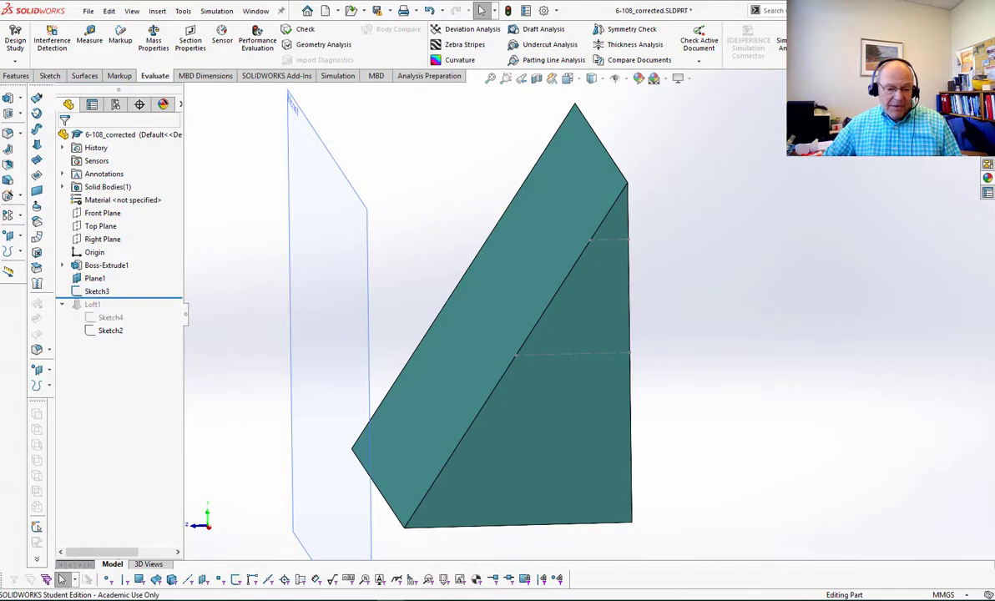
key(alt+Tab)
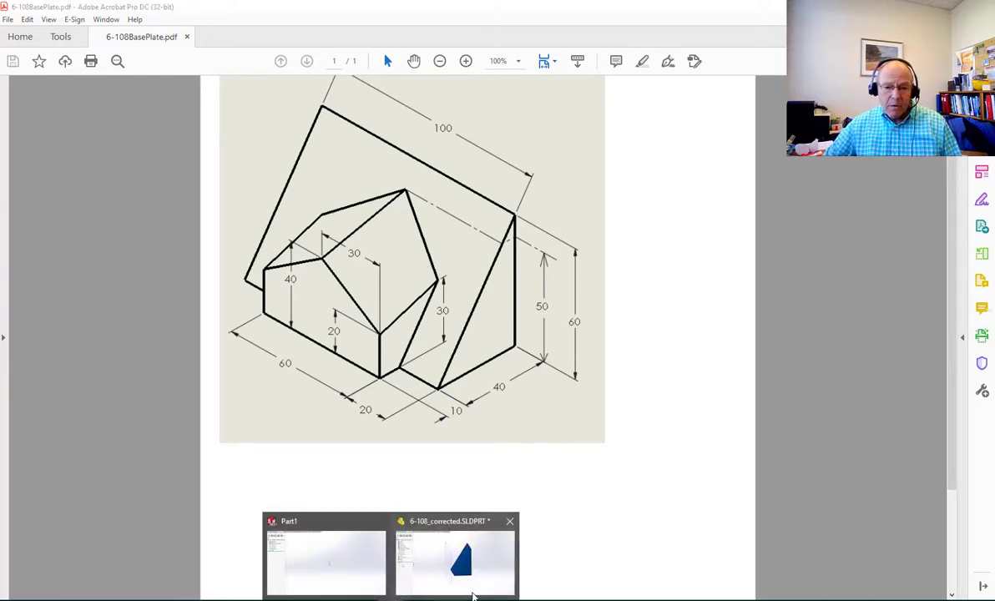
click(491, 579)
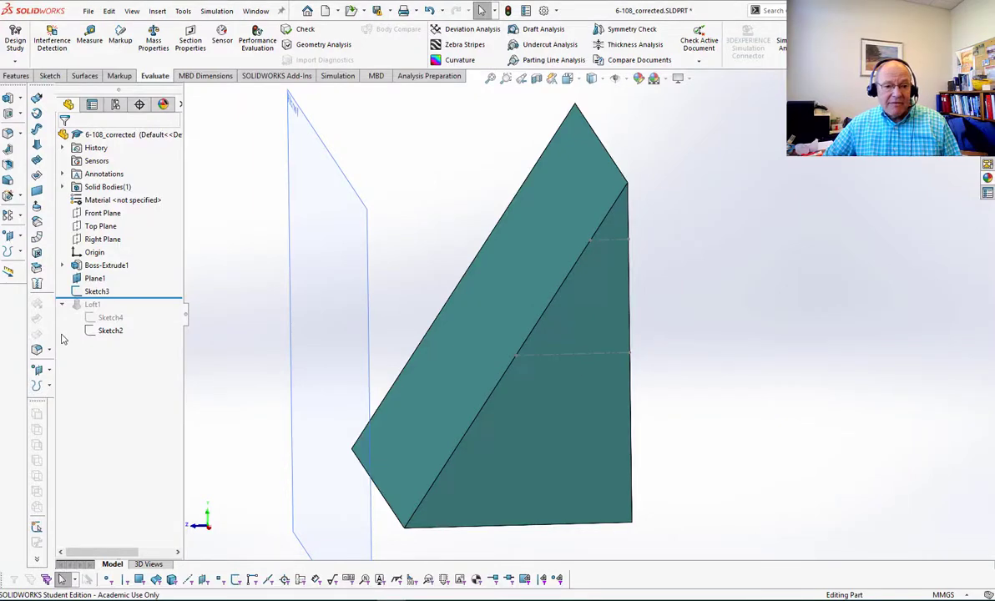
right_click(93, 294)
click(105, 255)
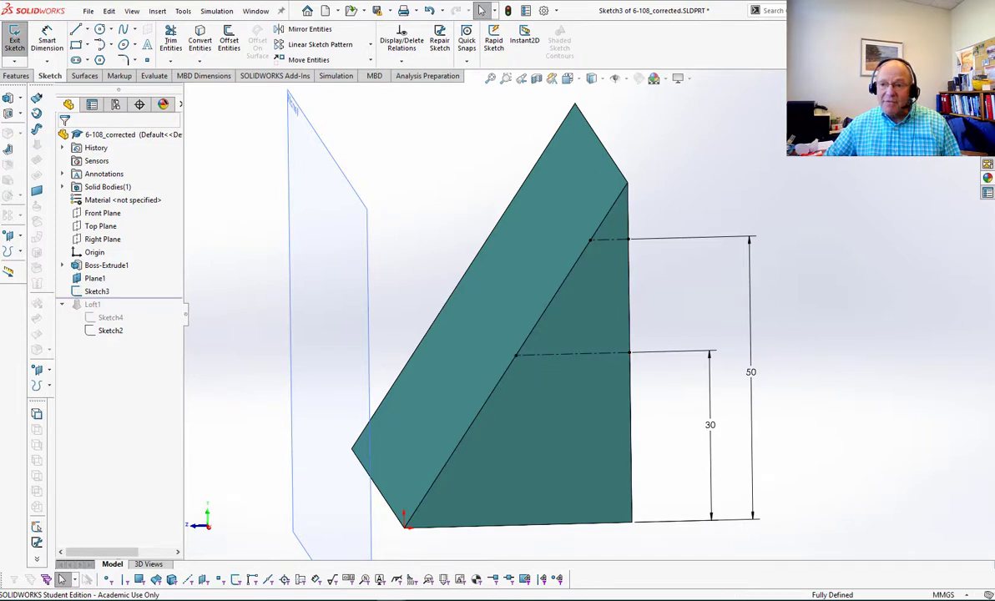
click(960, 99)
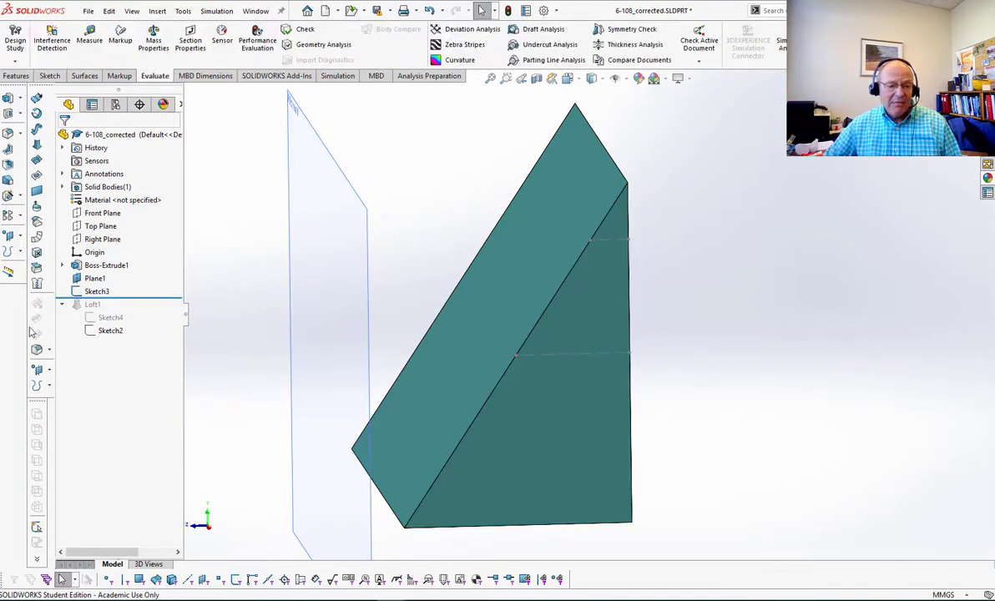
right_click(106, 322)
click(864, 180)
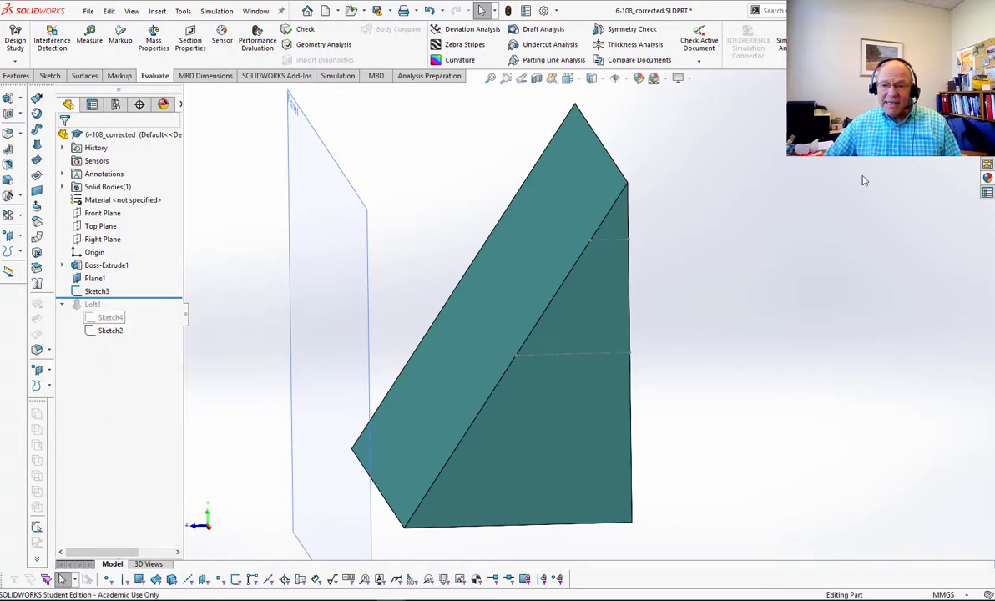
Roll forward to include Loft1 and open Sketch4 for editing, orbiting to face the sketch
drag(167, 299, 158, 336)
right_click(109, 318)
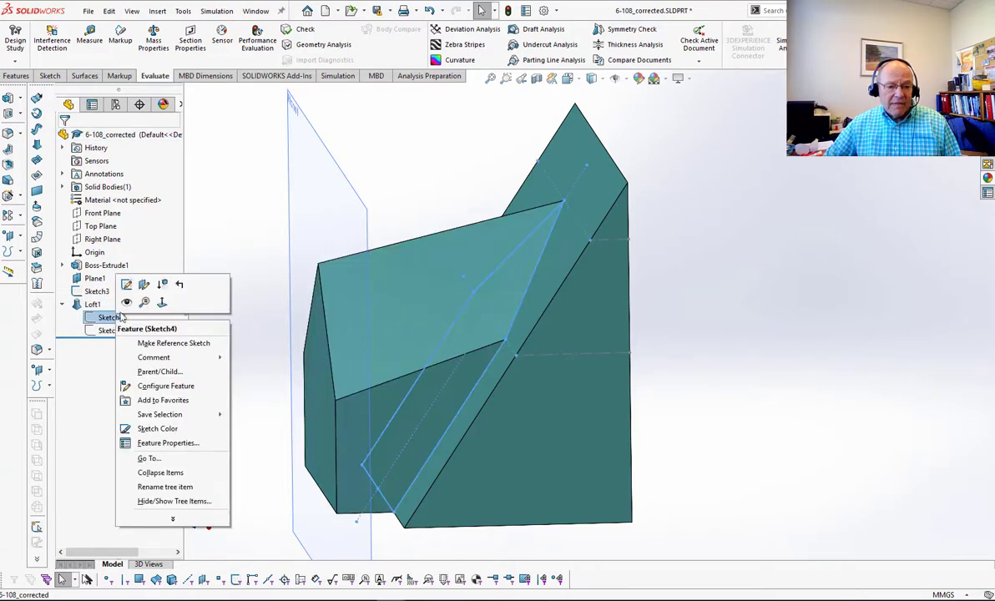
click(124, 272)
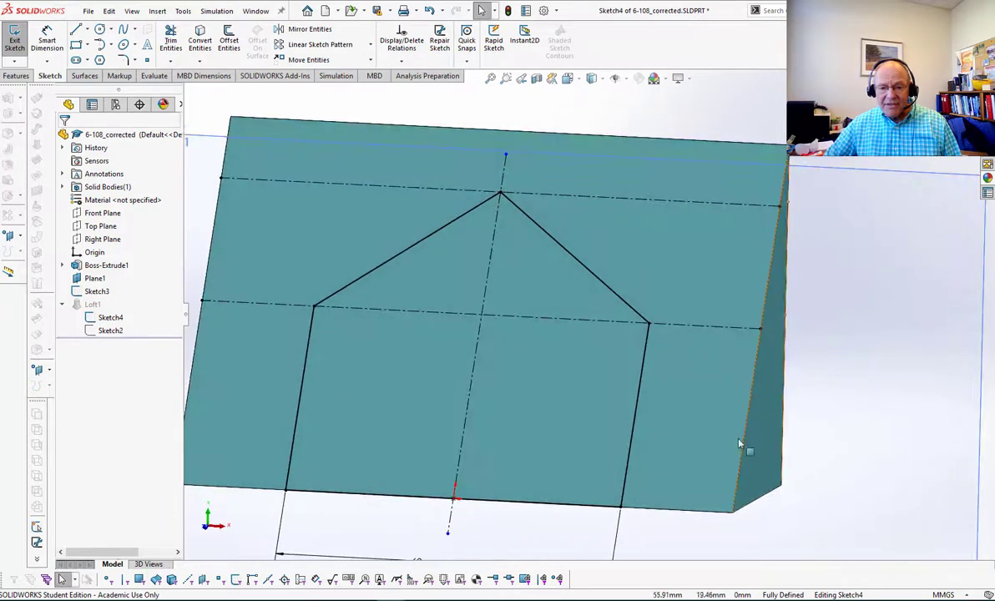
mouse_move(566, 491)
middle_down()
mouse_move(589, 506)
mouse_move(539, 507)
mouse_move(523, 517)
middle_up()
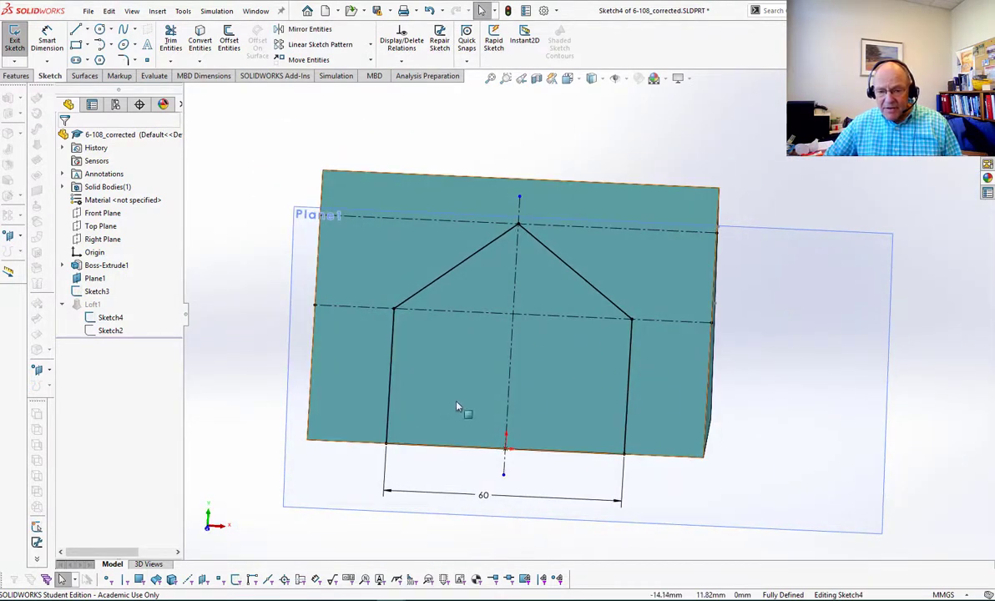
middle_drag(678, 409, 641, 409)
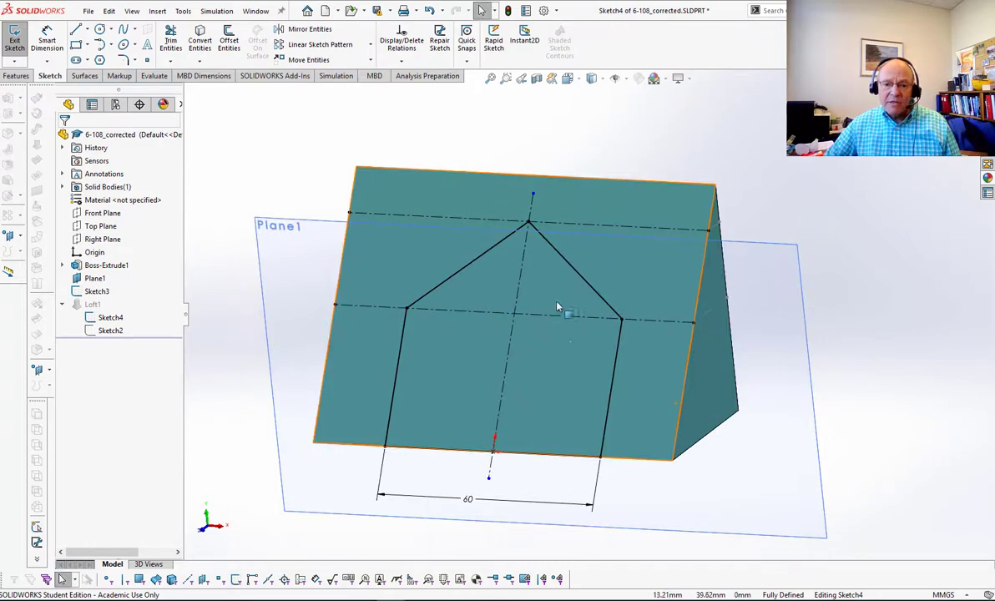
scroll(712, 241, down, 4)
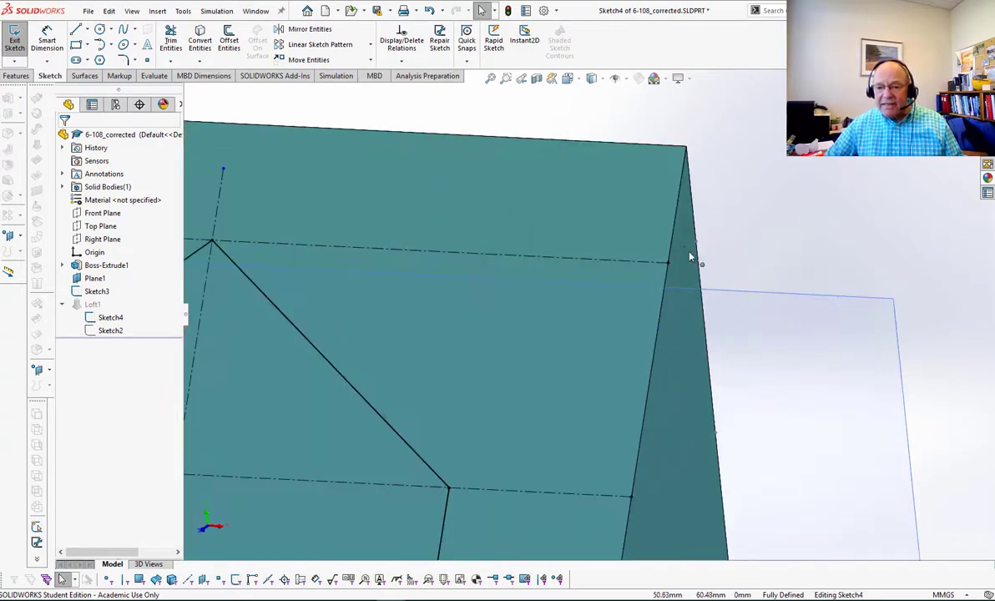
scroll(661, 272, up, 2)
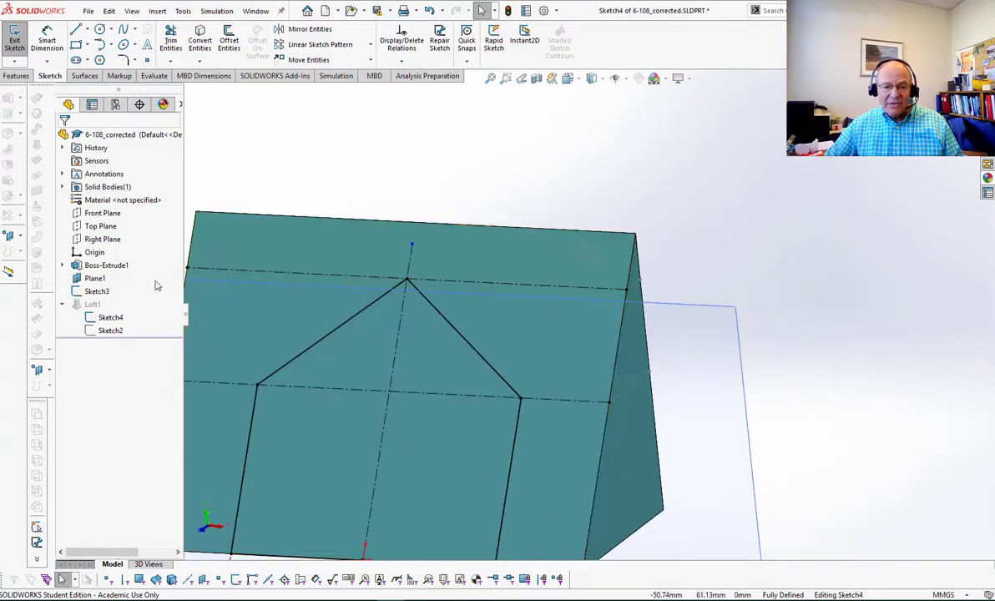
scroll(417, 334, up, 2)
scroll(443, 341, down, 1)
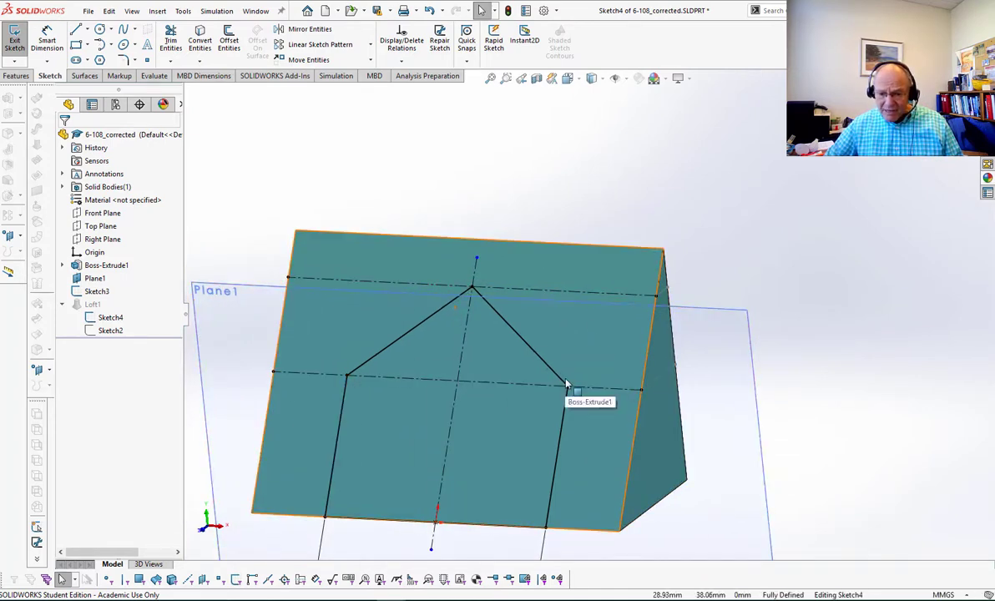
Orbit the wedge edge-on and compare the Sketch4 pentagon with the 6-108 drawing PDF
middle_drag(595, 487, 573, 281)
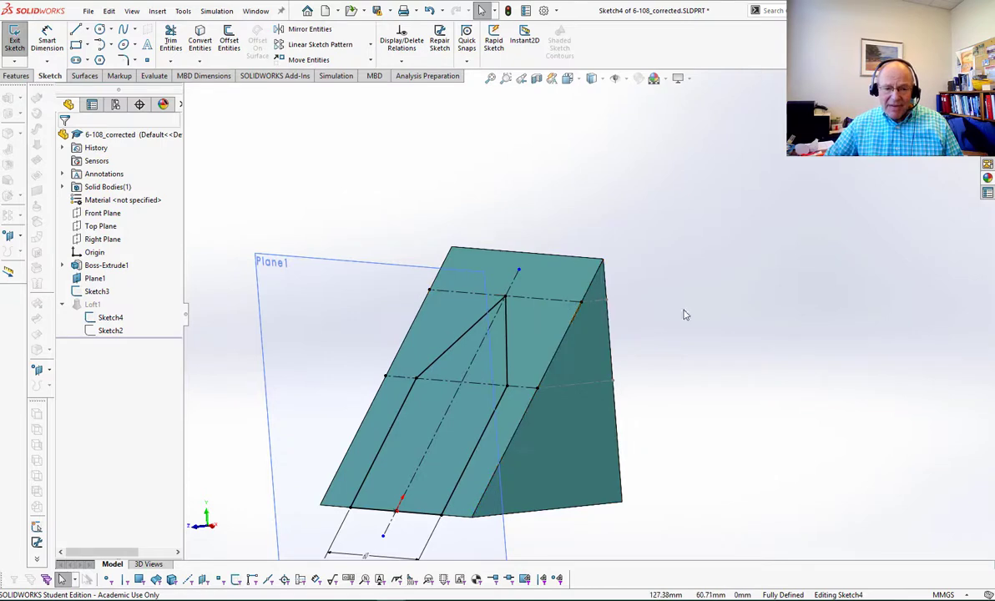
right_click(106, 333)
key(Escape)
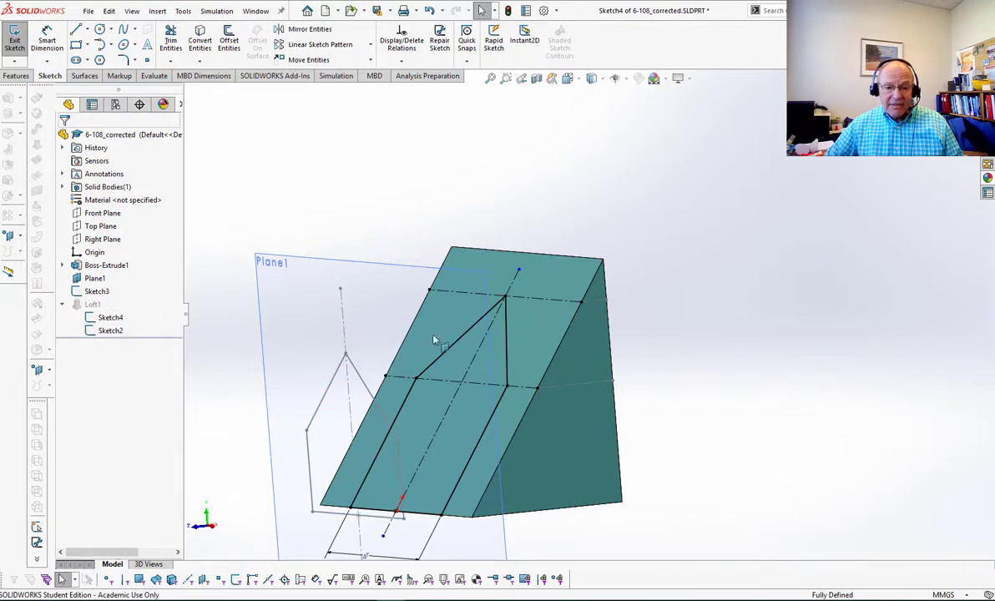
middle_drag(806, 385, 736, 424)
middle_drag(561, 562, 543, 563)
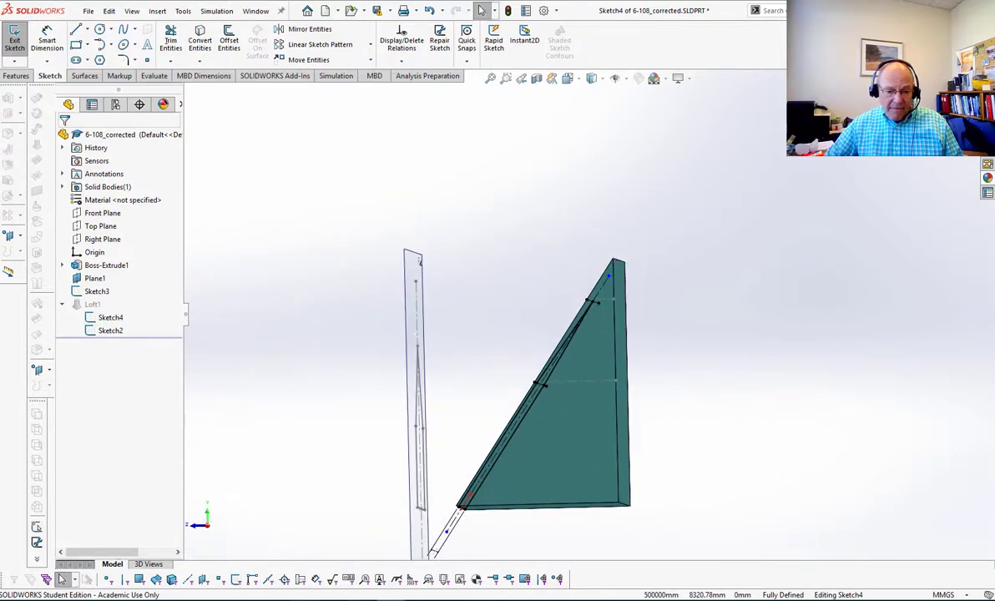
key(alt+Tab)
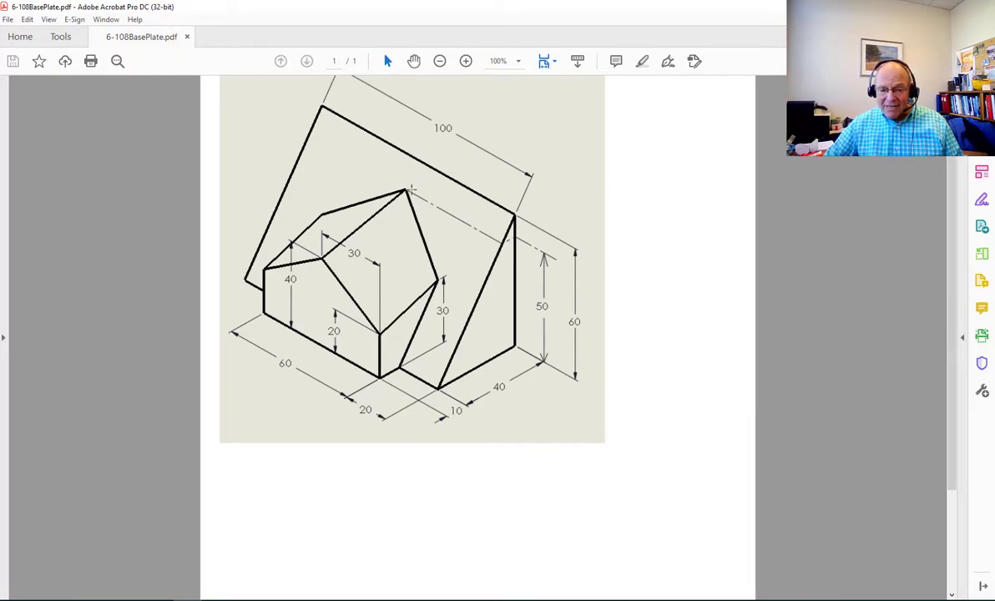
key(alt+Tab)
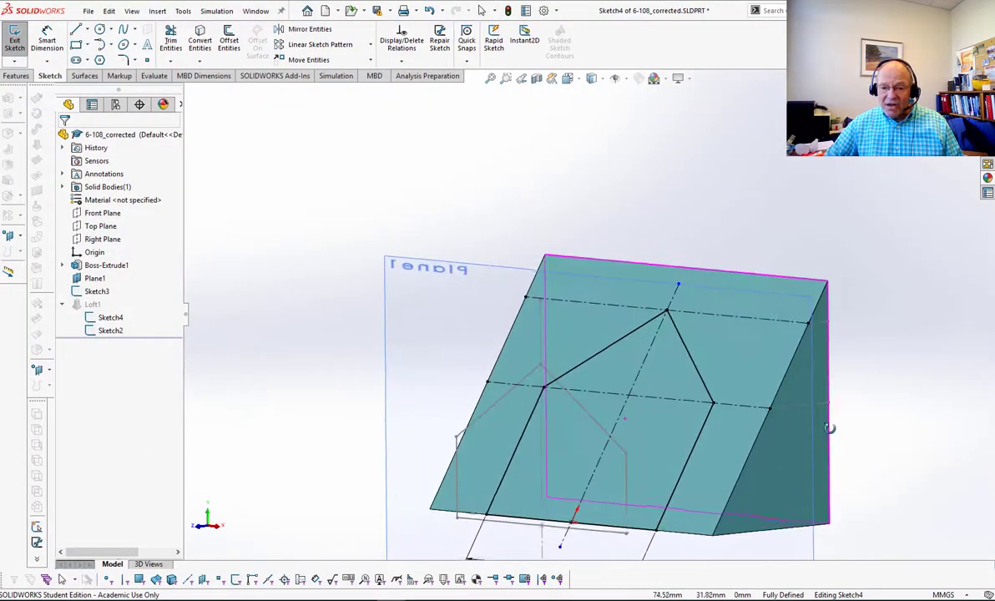
View Sketch4 normal to its plane, orbit to an oblique side, then exit the sketch to rebuild Loft1
key(ctrl+8)
scroll(574, 399, up, 3)
scroll(702, 467, down, 2)
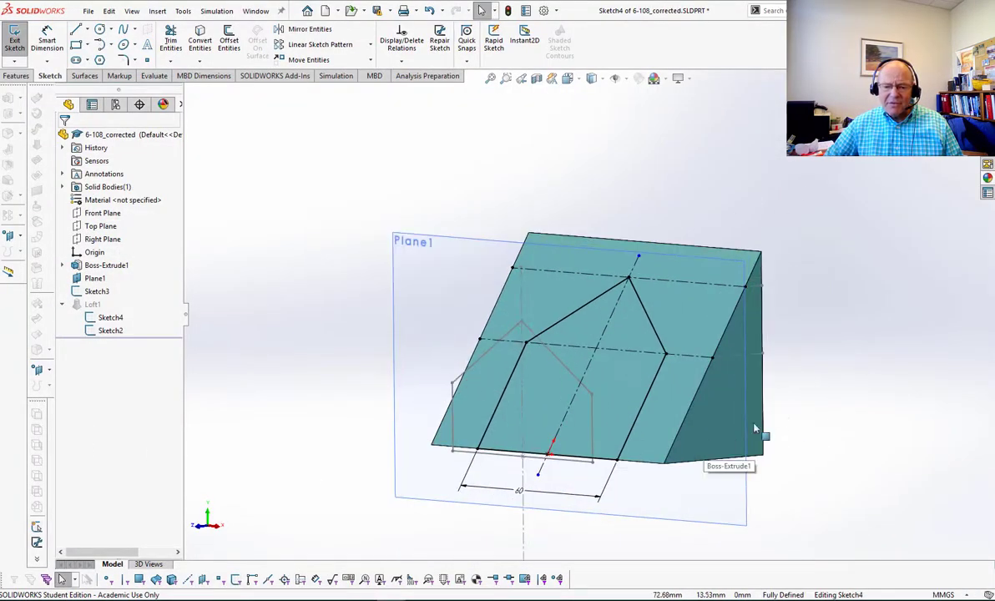
scroll(807, 422, down, 2)
mouse_move(807, 422)
middle_down()
mouse_move(795, 411)
mouse_move(856, 372)
mouse_move(833, 278)
mouse_move(801, 282)
mouse_move(821, 293)
mouse_move(616, 311)
middle_up()
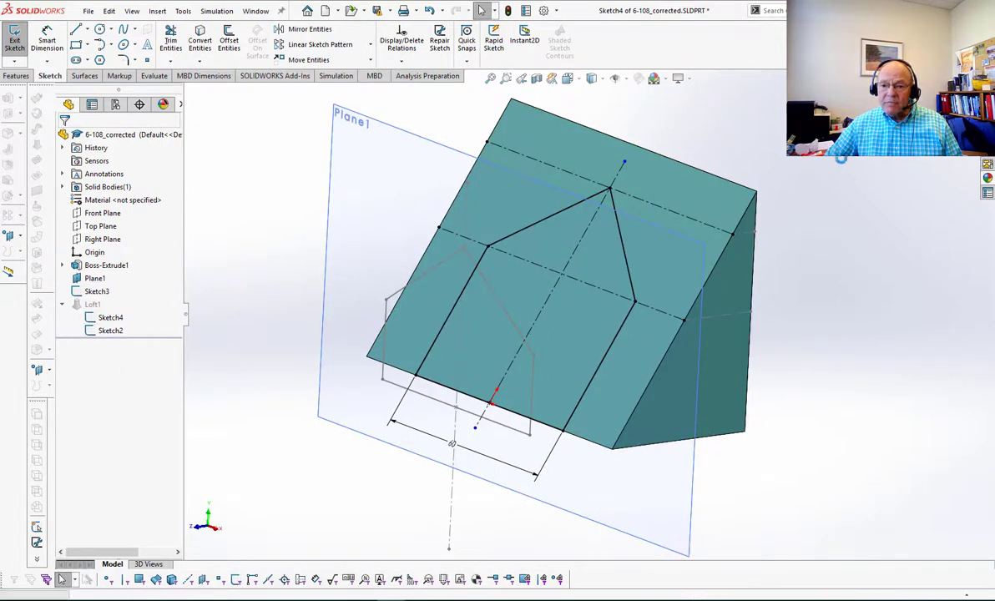
key(ctrl+b)
Delete Loft1 while keeping Sketch2, Sketch3 and Sketch4
right_click(93, 304)
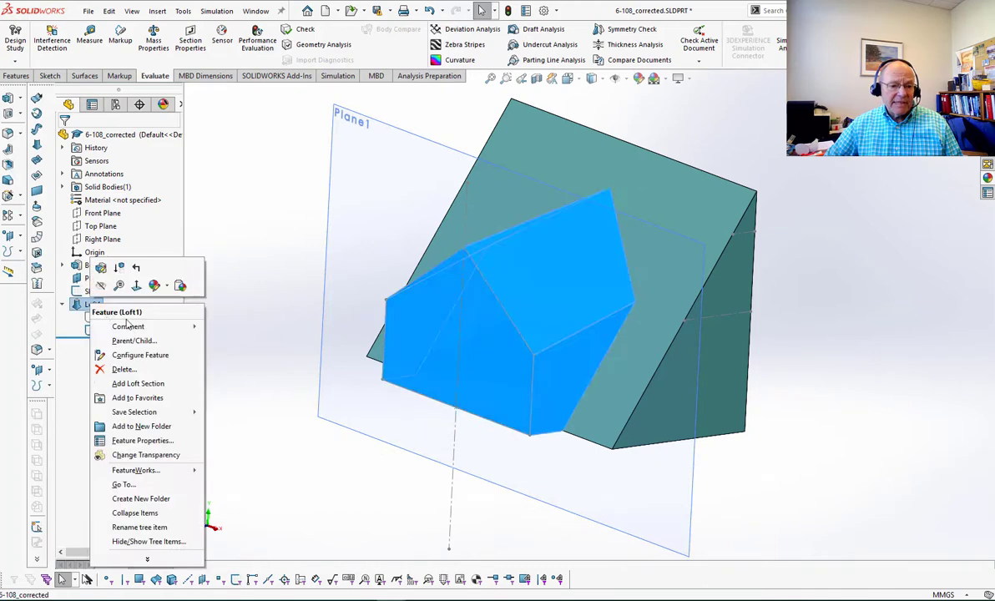
key(Escape)
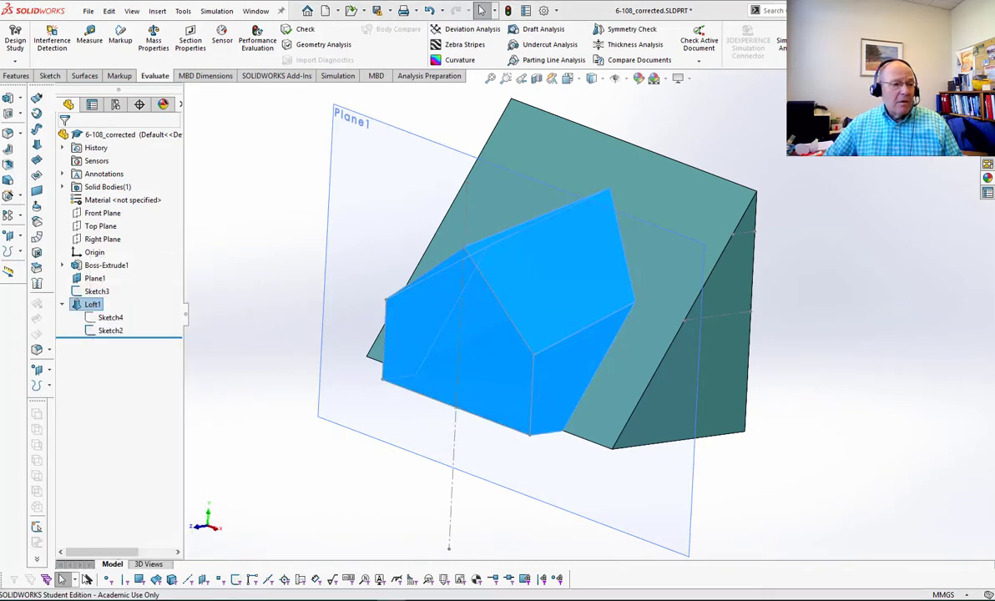
key(Delete)
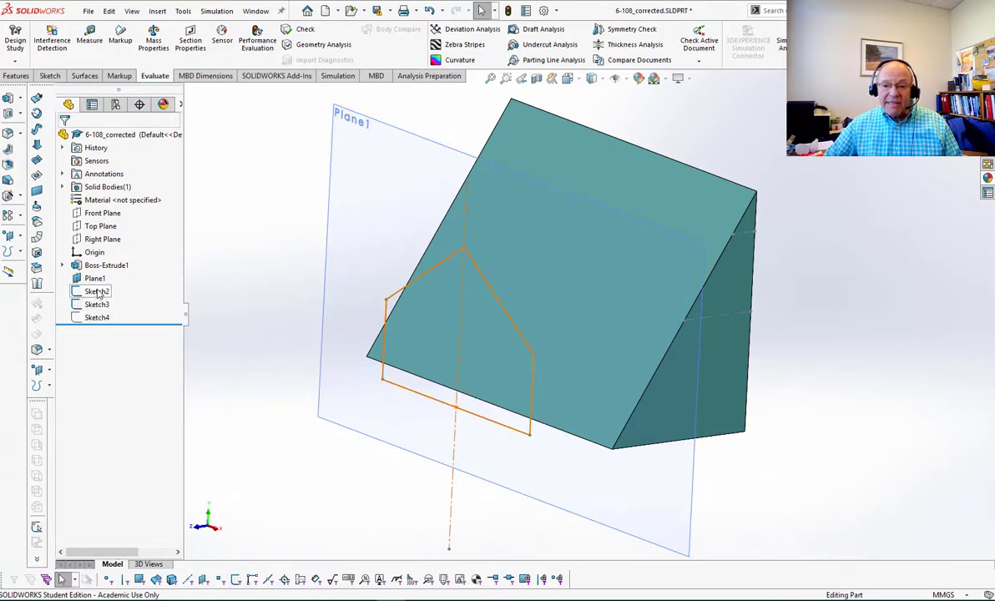
Check Sketch4's options and orbit slightly to review the remaining teal wedge
right_click(88, 322)
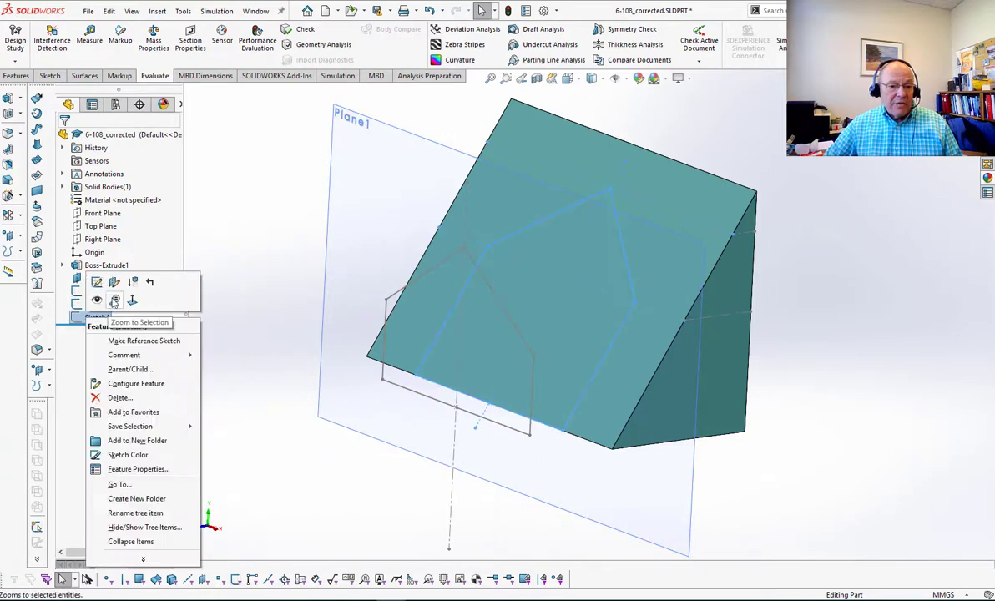
click(254, 307)
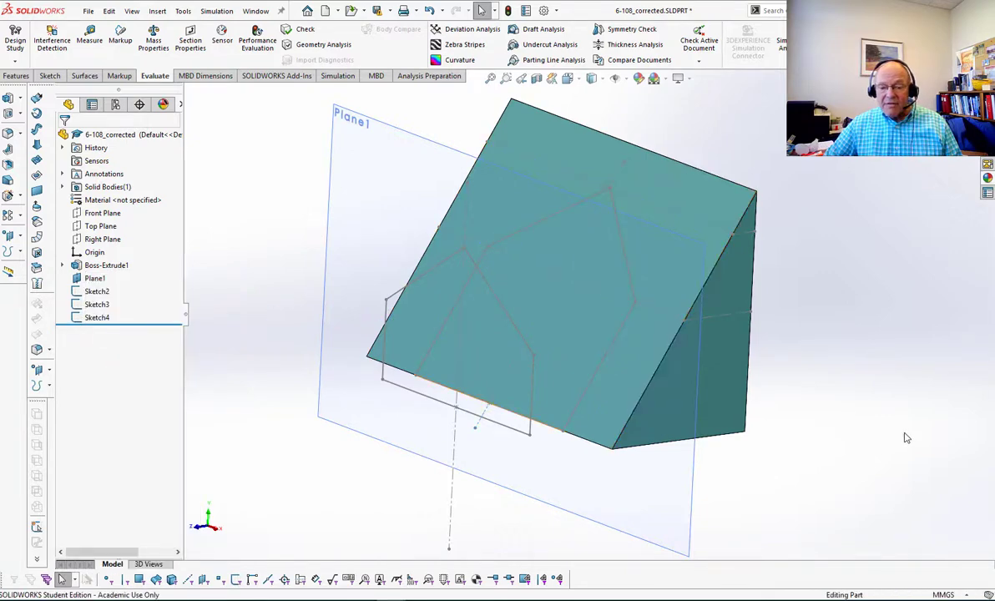
middle_drag(904, 438, 914, 415)
key(Escape)
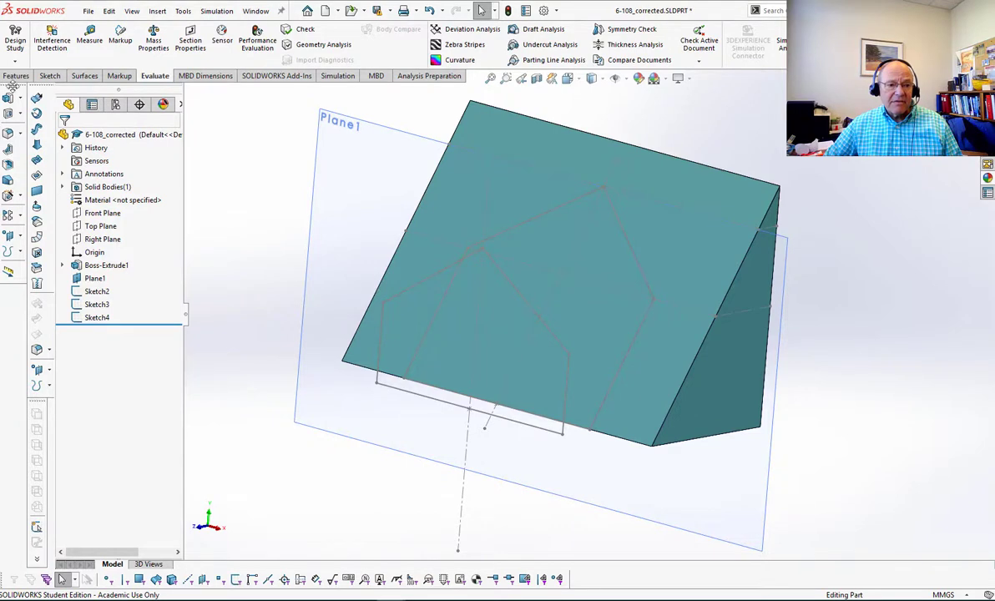
click(17, 76)
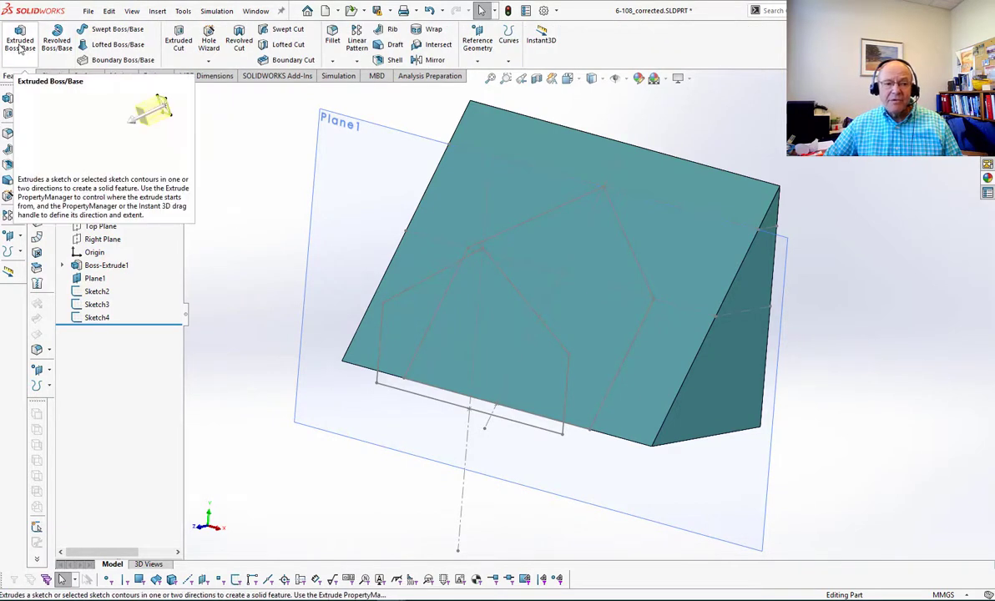
Start a Lofted Boss/Base with Sketch4 and Sketch2 as its profiles
click(104, 48)
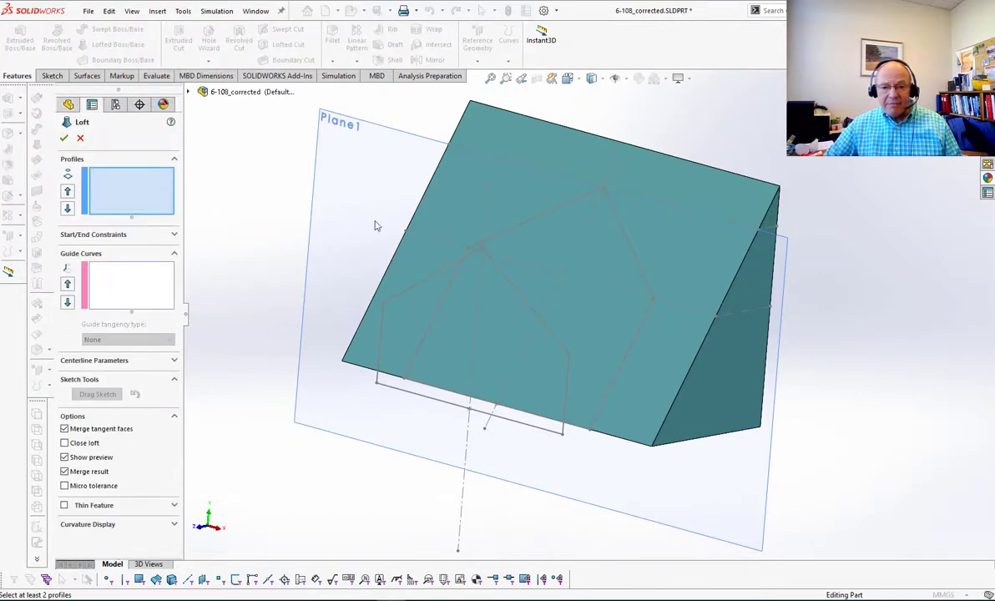
click(627, 246)
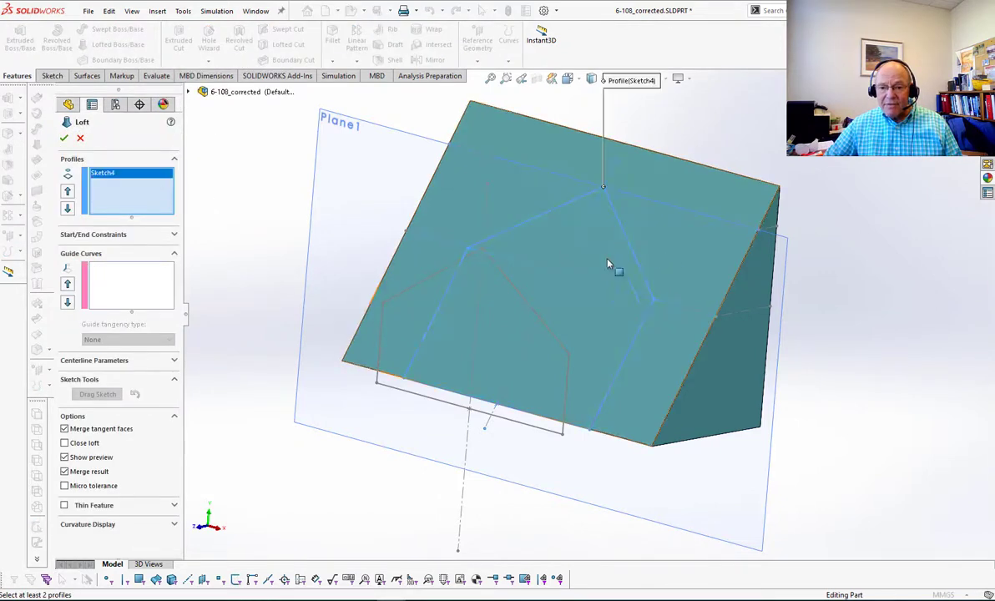
click(535, 315)
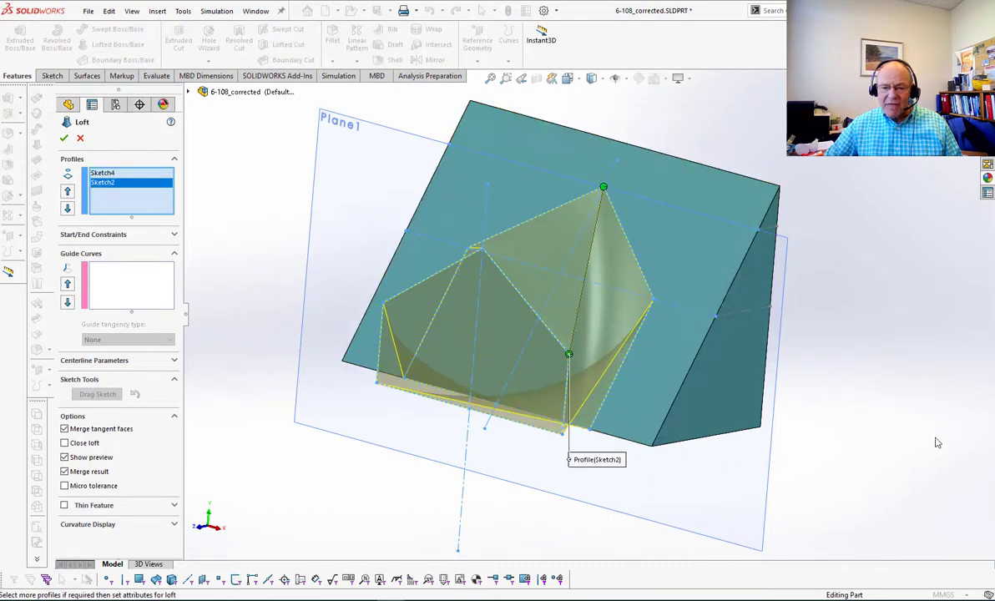
middle_drag(937, 442, 970, 476)
middle_drag(847, 448, 743, 343)
Drag the green loft connectors to matching vertices so the preview no longer twists
drag(731, 312, 629, 247)
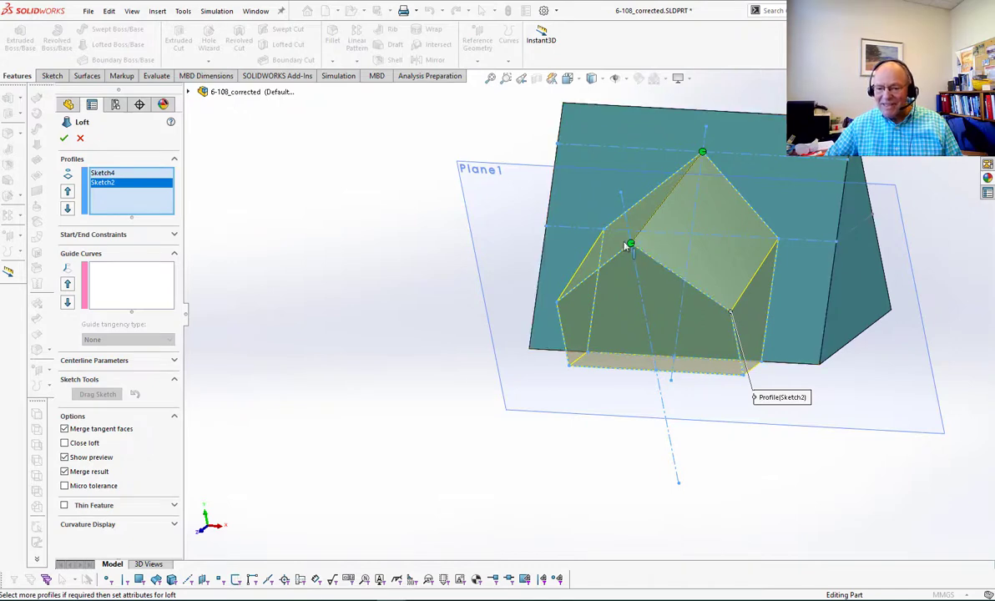
drag(630, 246, 678, 275)
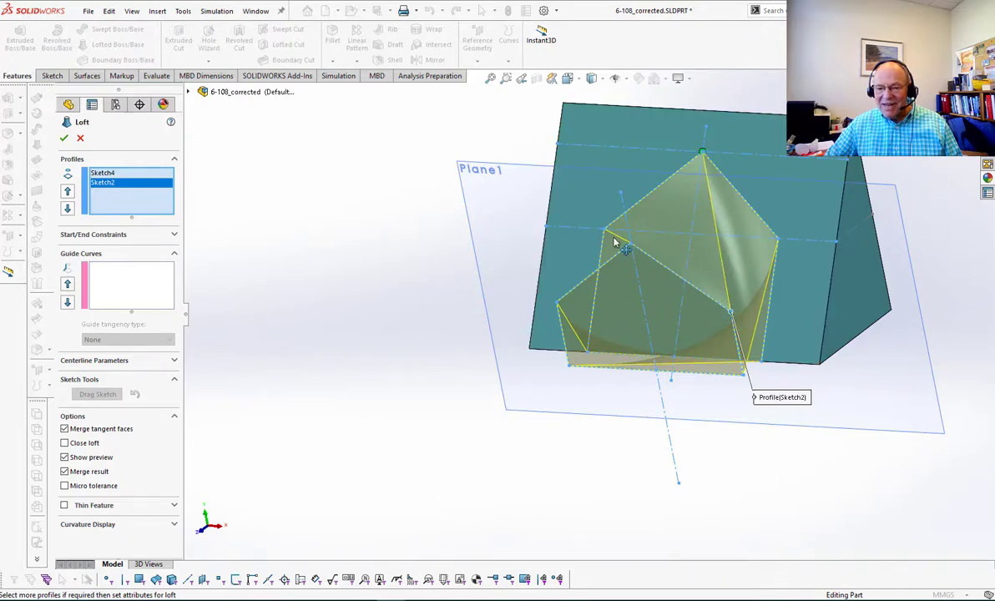
drag(614, 242, 623, 270)
middle_drag(722, 476, 685, 472)
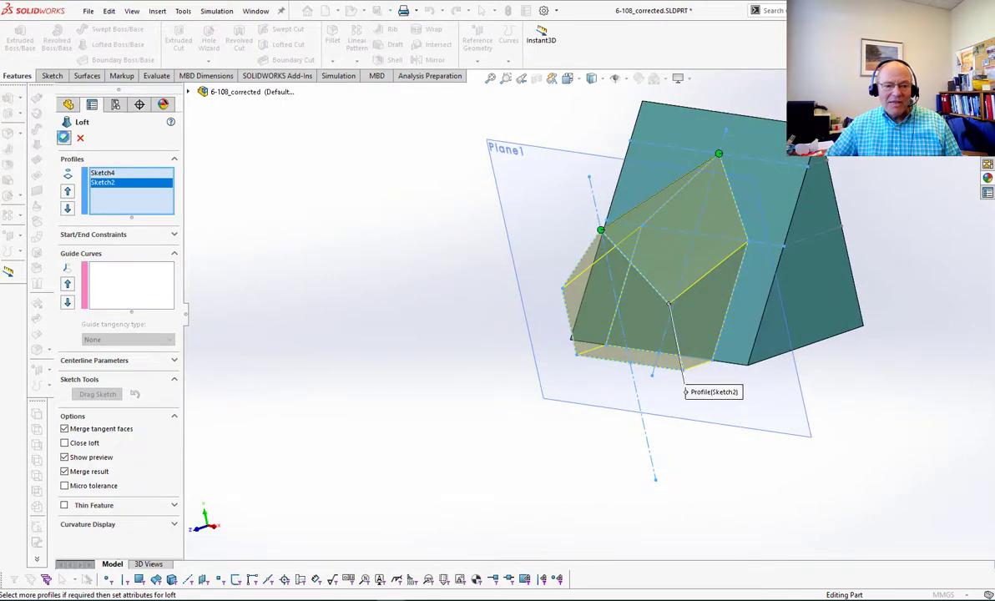
Create Loft1, switch to the Front view, and set the display to Hidden Lines Visible
key(Return)
key(space)
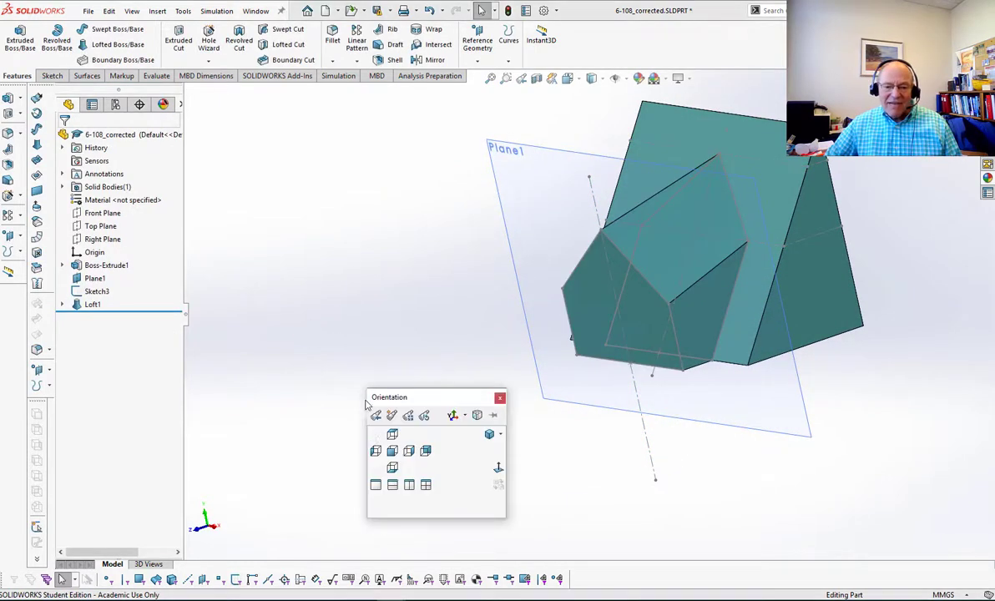
click(409, 451)
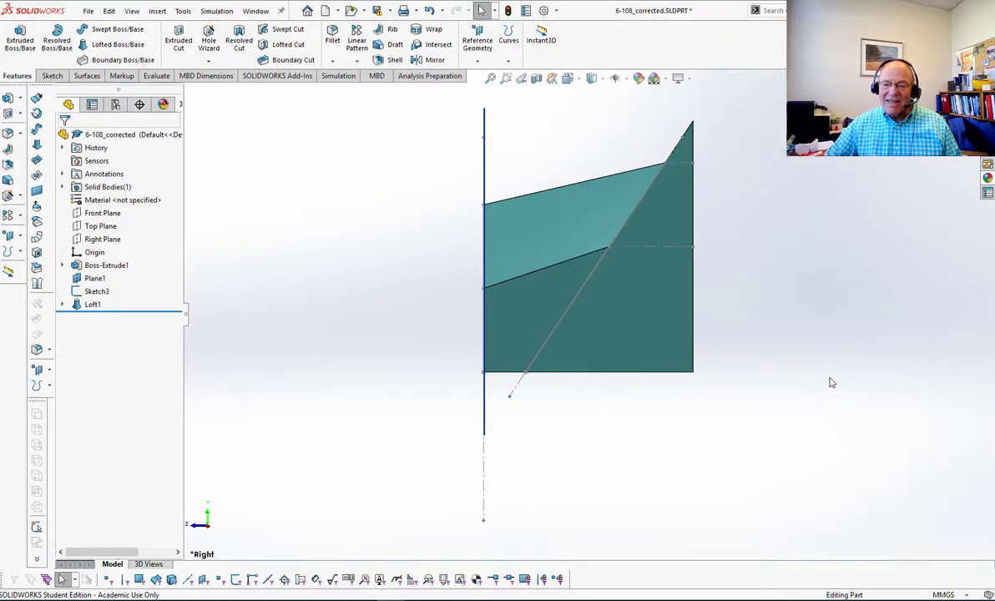
key(space)
click(715, 471)
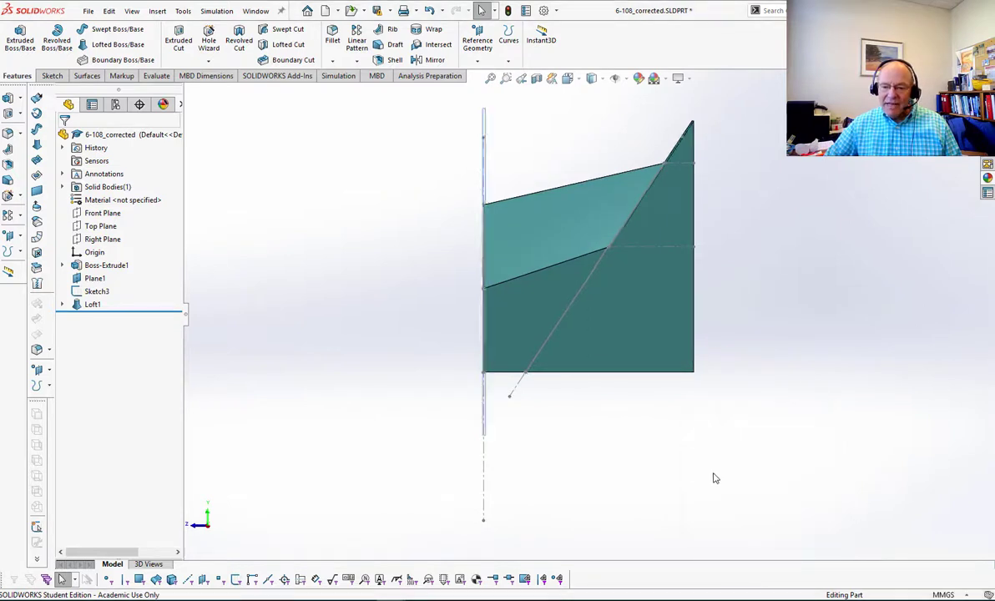
click(592, 78)
click(593, 130)
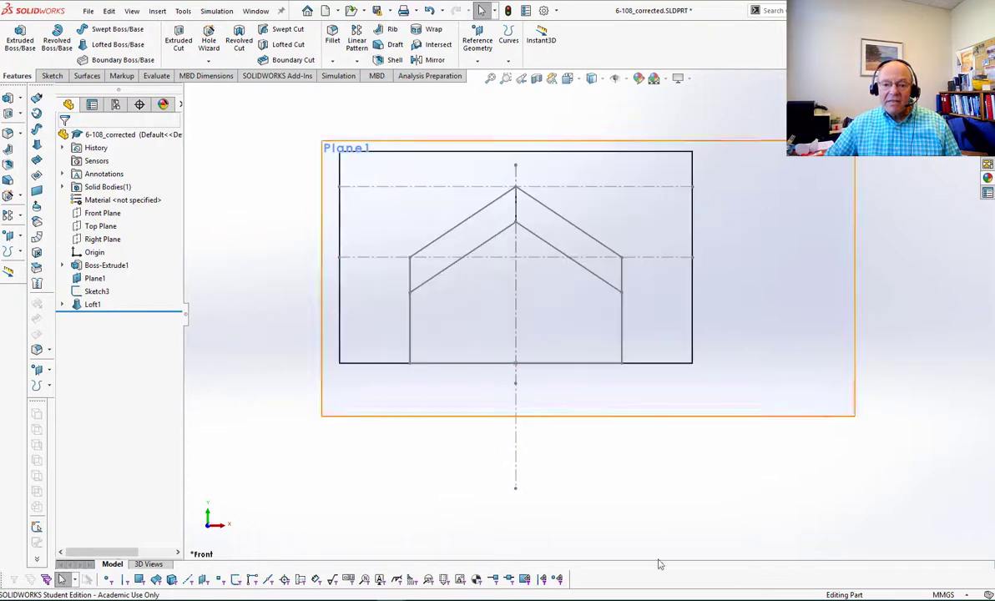